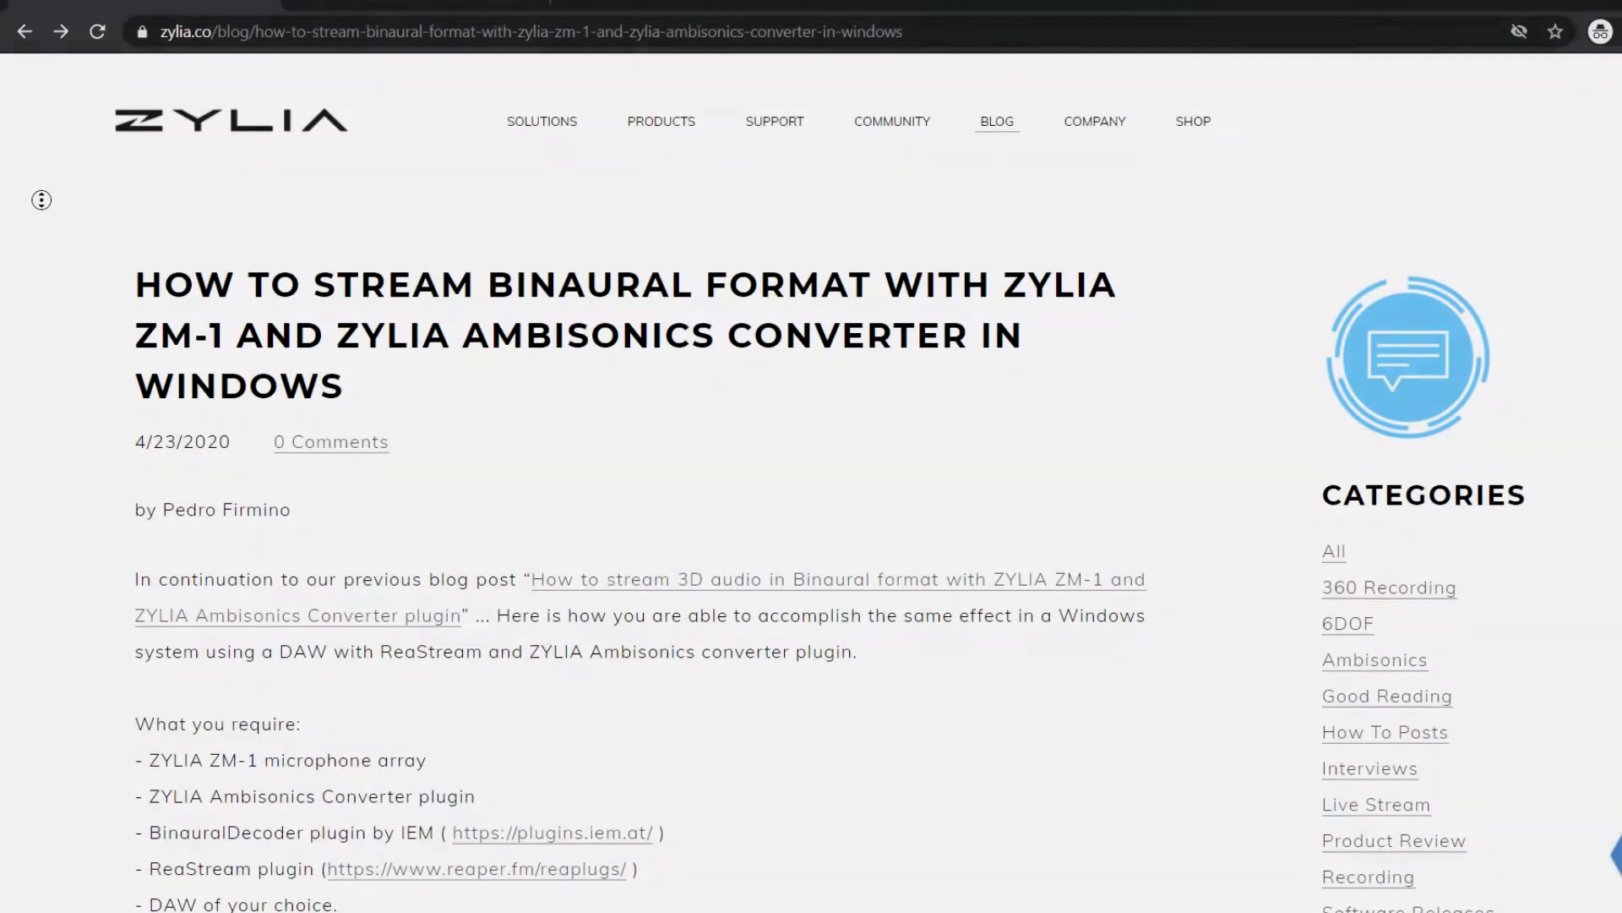
pyautogui.scroll(-2, 40, 200)
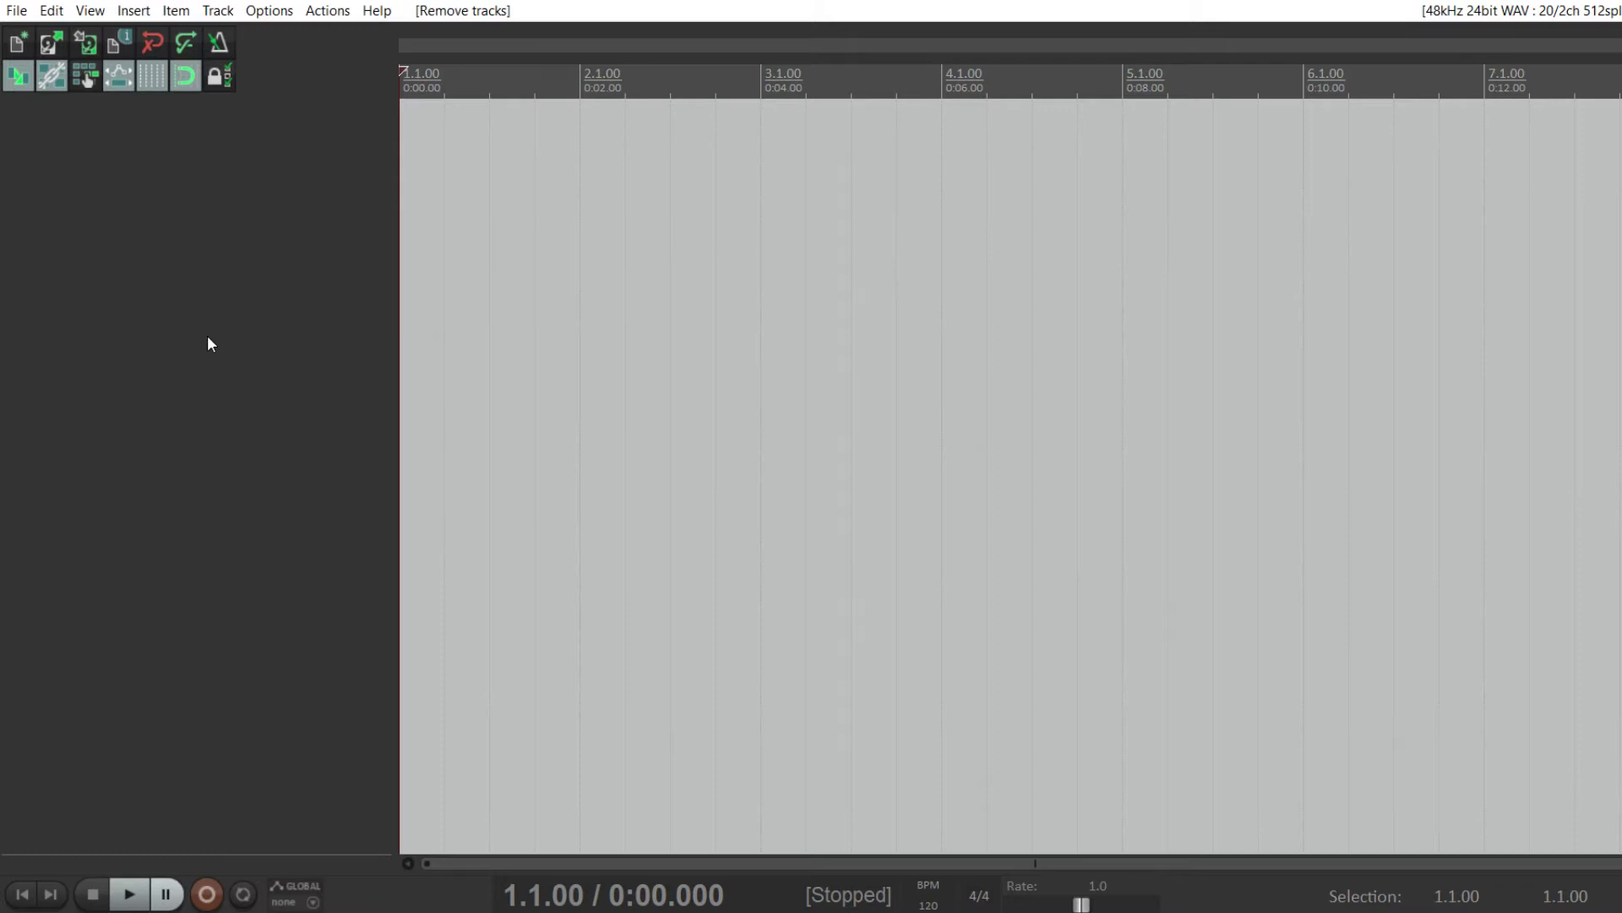
# In Preferences > Audio > Device, keep ASIO as audio system and Zylia ZM-1 as ASIO driver.
pyautogui.click(269, 11)
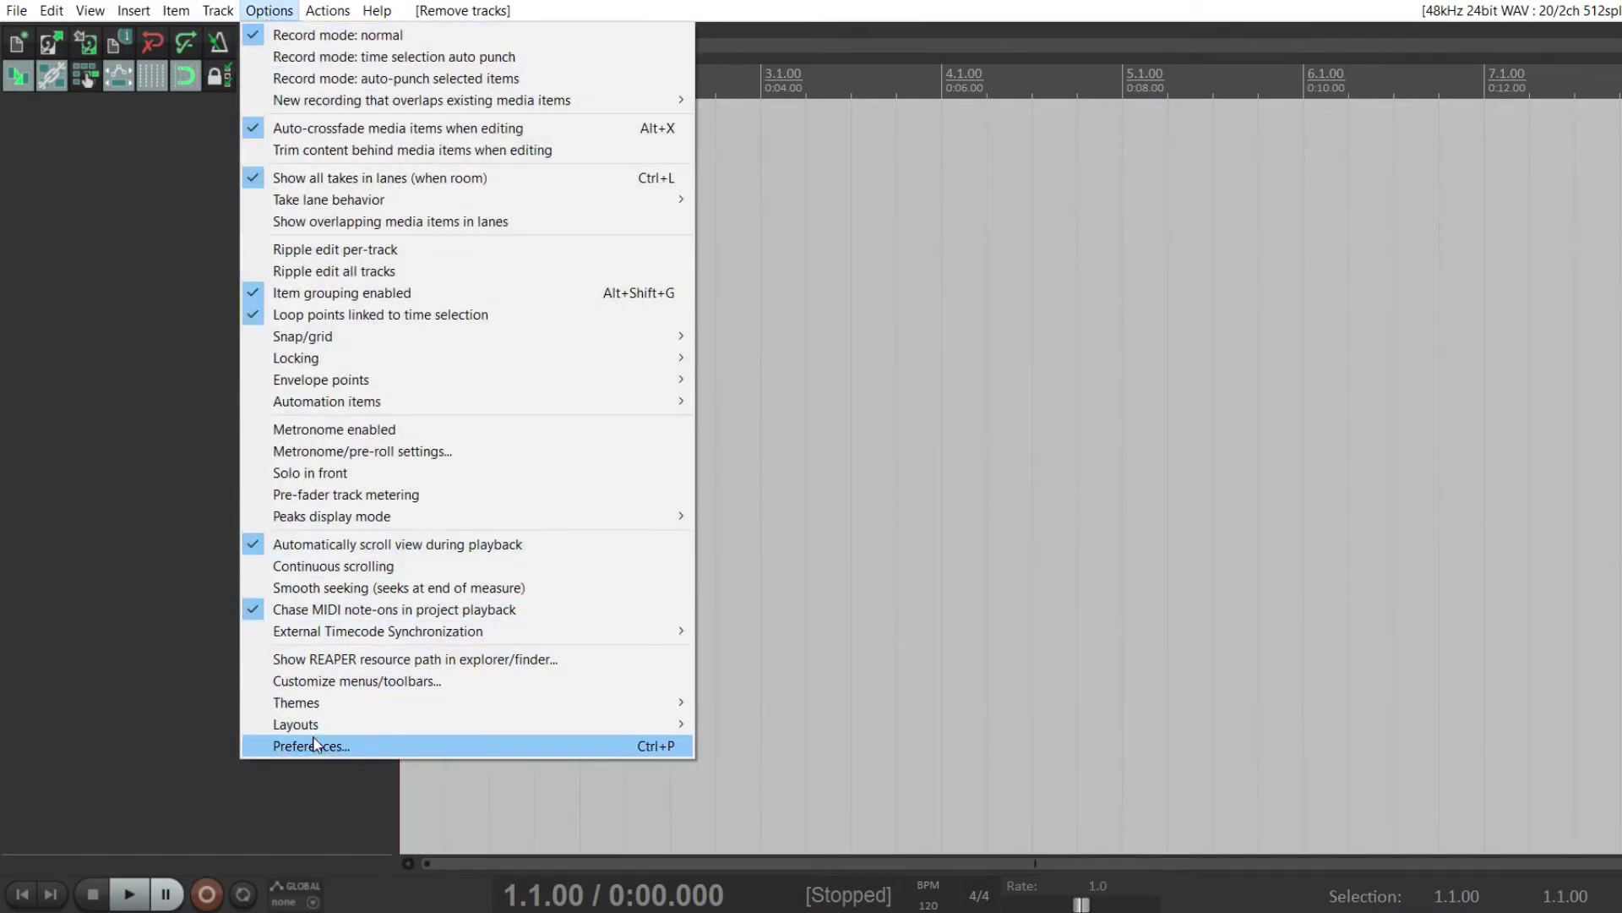
pyautogui.click(318, 745)
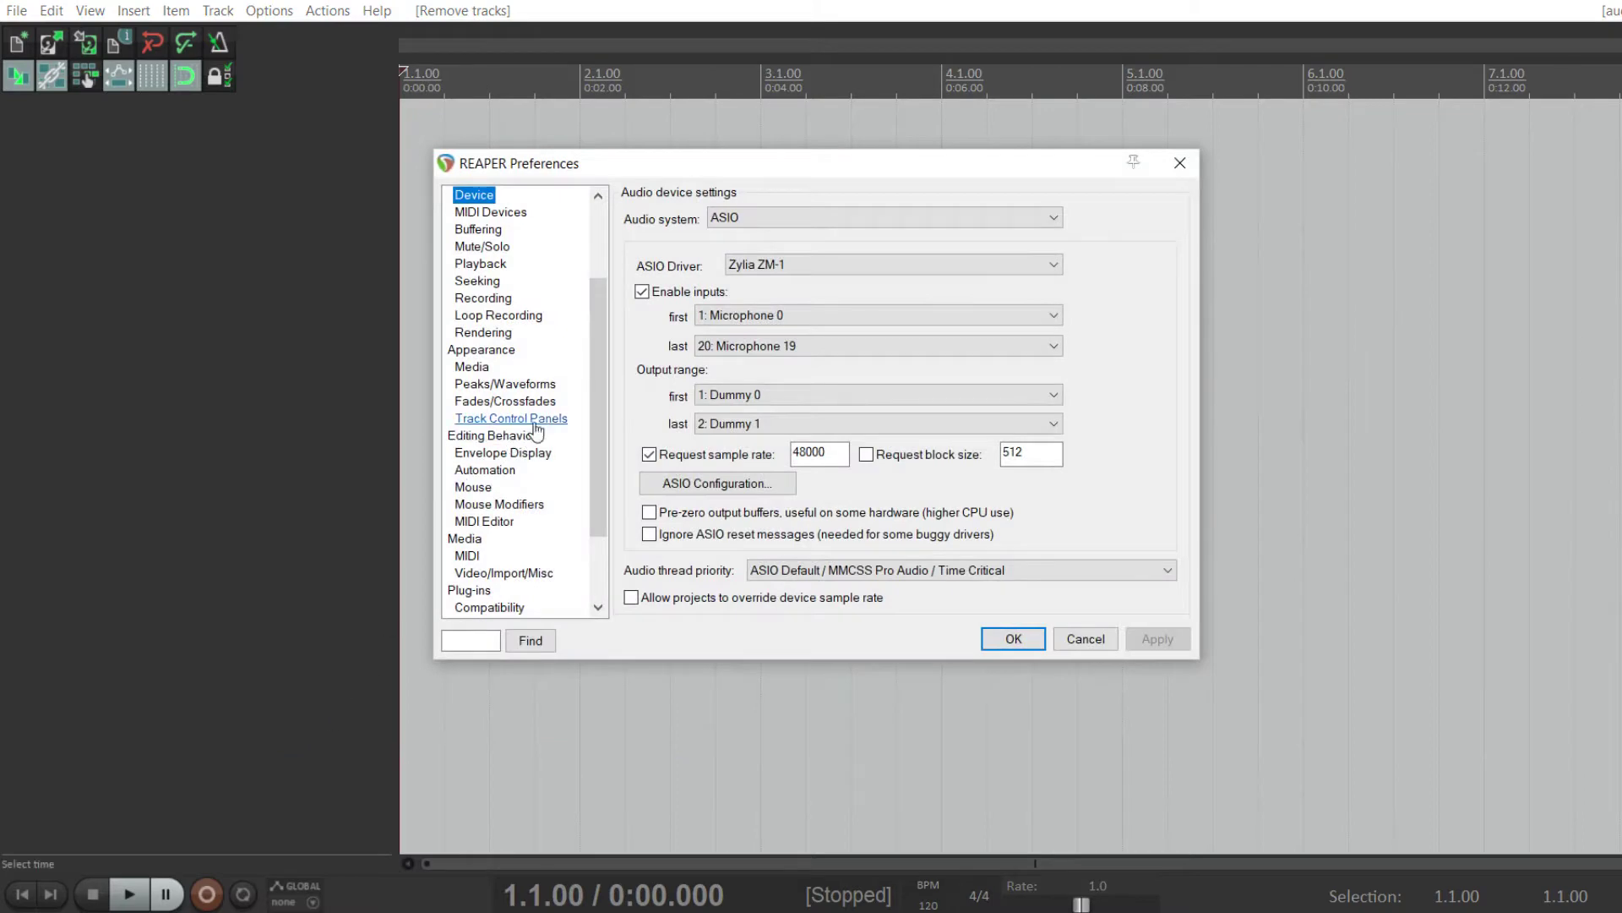
pyautogui.scroll(3, 592, 418)
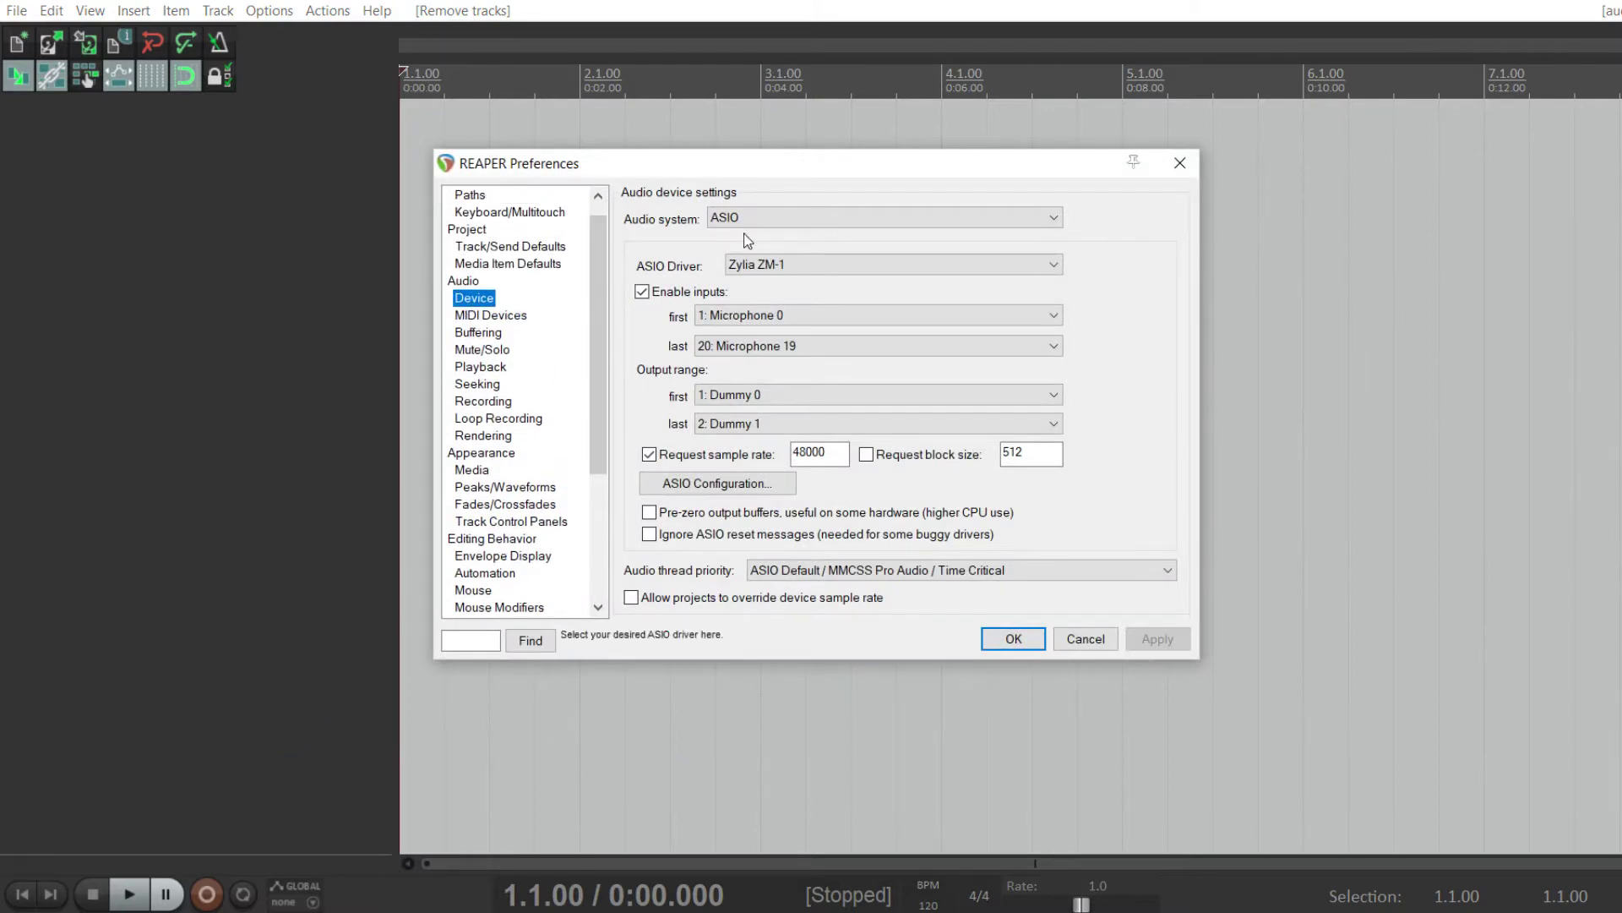
pyautogui.click(765, 218)
pyautogui.click(761, 248)
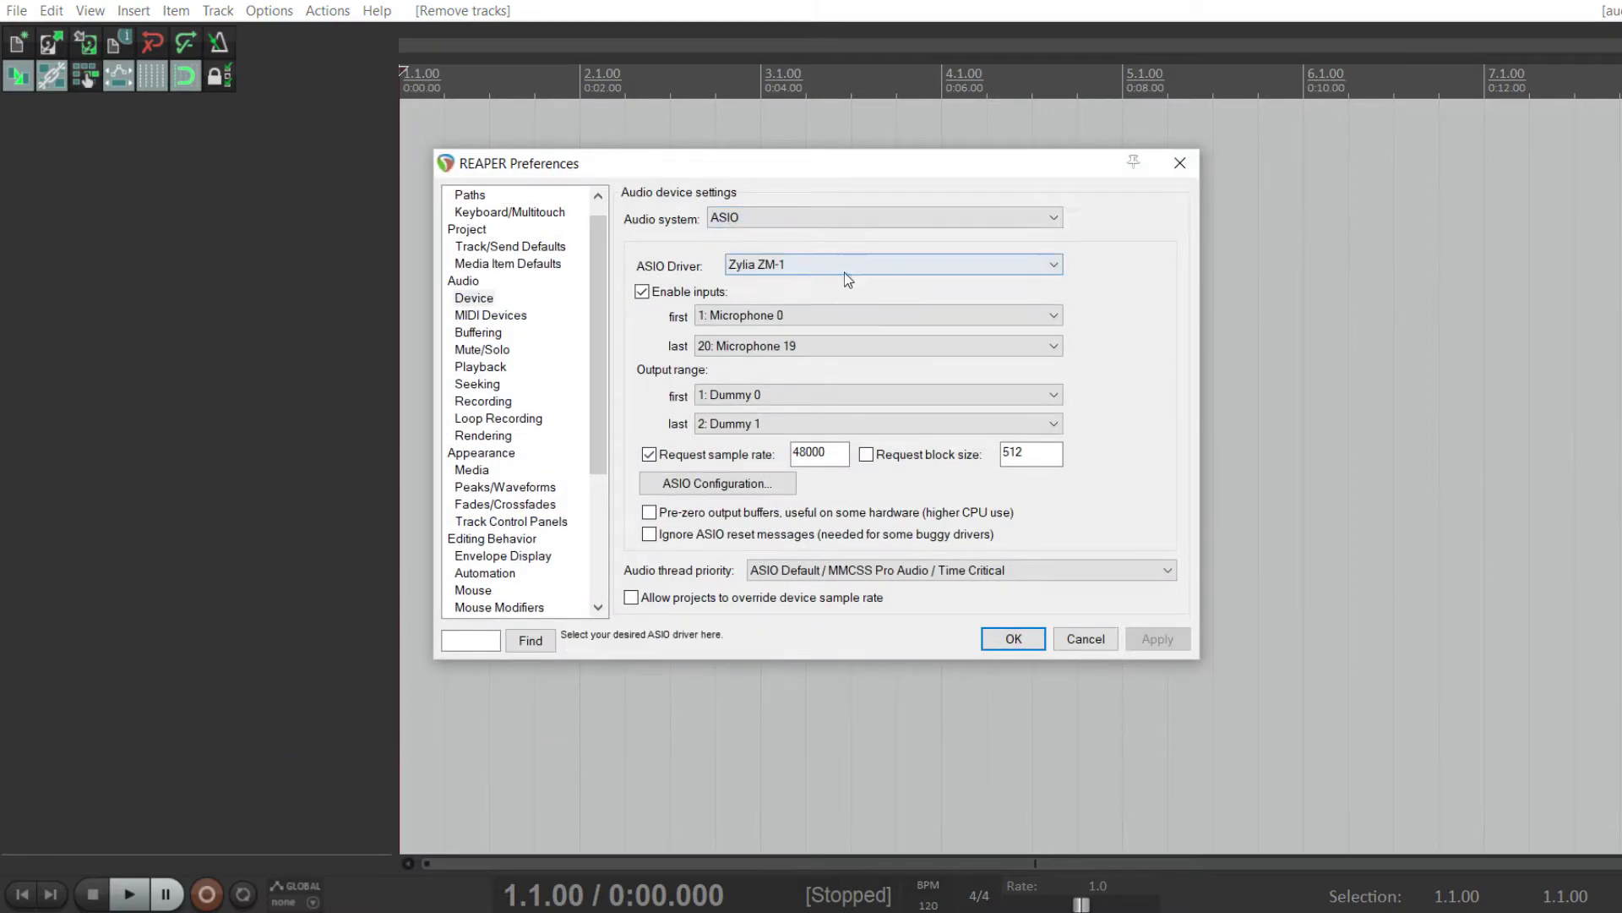
pyautogui.click(845, 267)
pyautogui.click(805, 385)
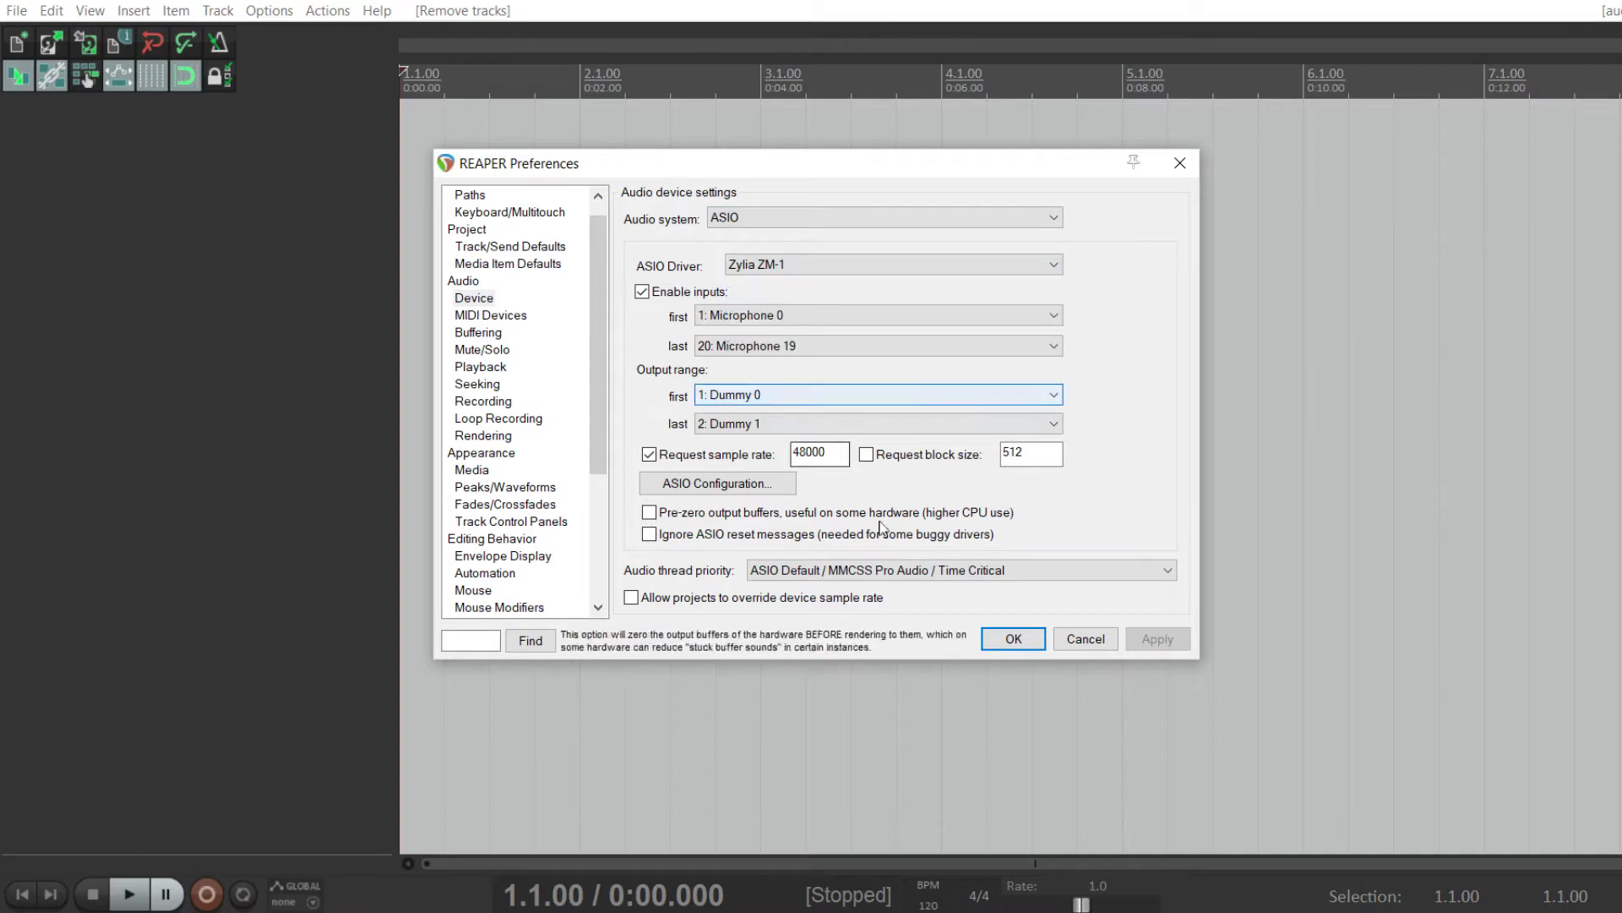
# Accept the device settings, add a new track and give it 20 channels via routing.
pyautogui.click(1013, 640)
pyautogui.doubleClick(223, 172)
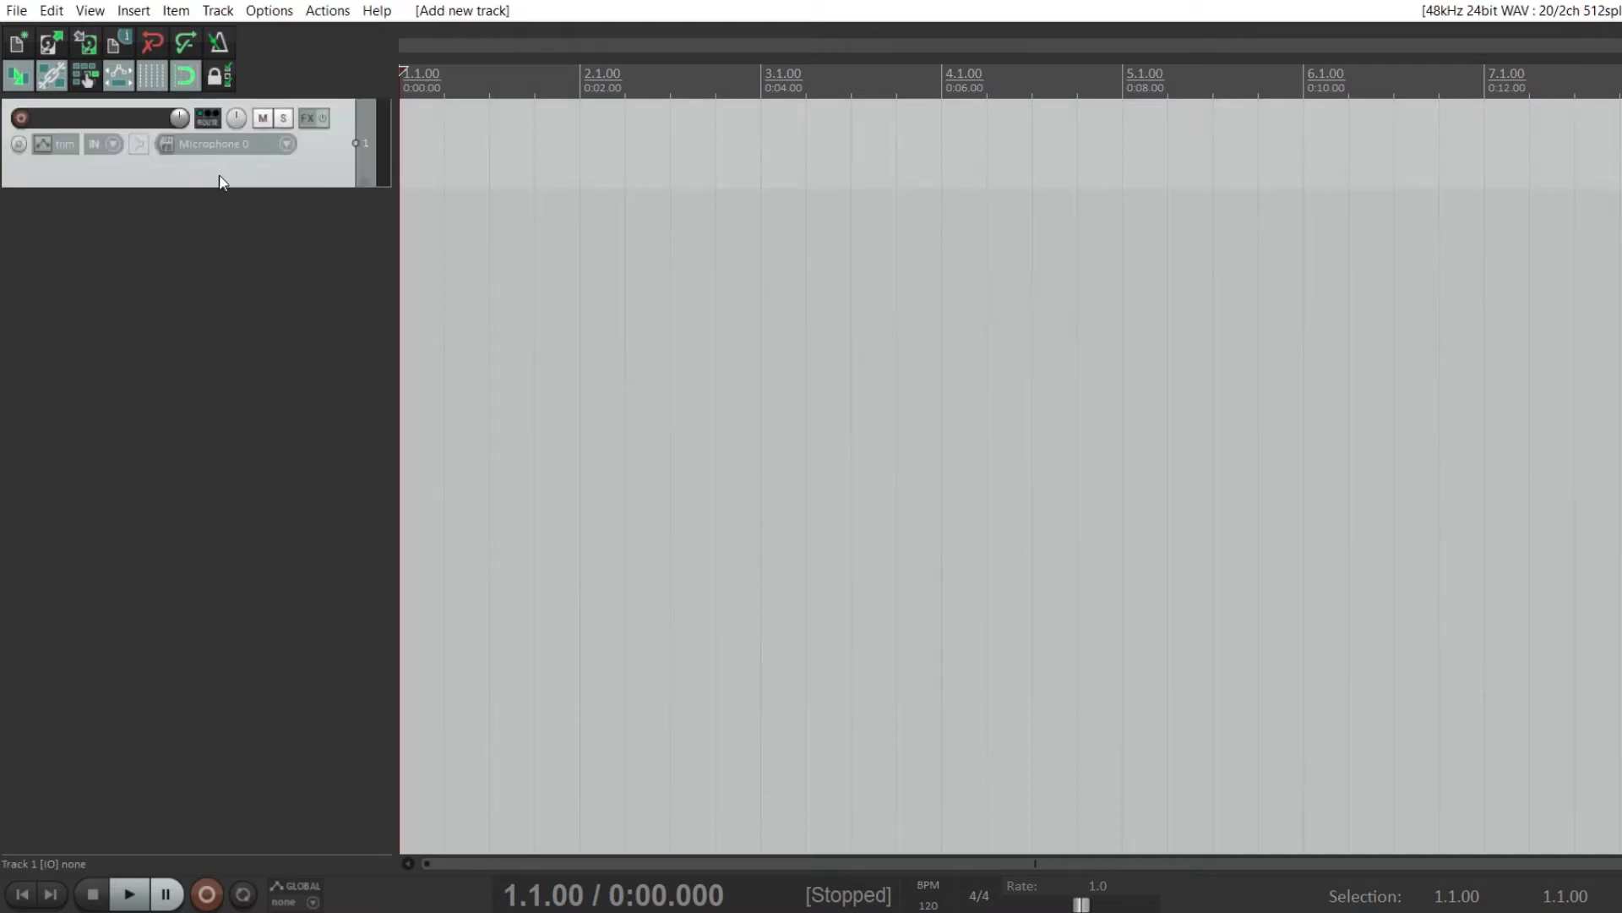
pyautogui.click(207, 118)
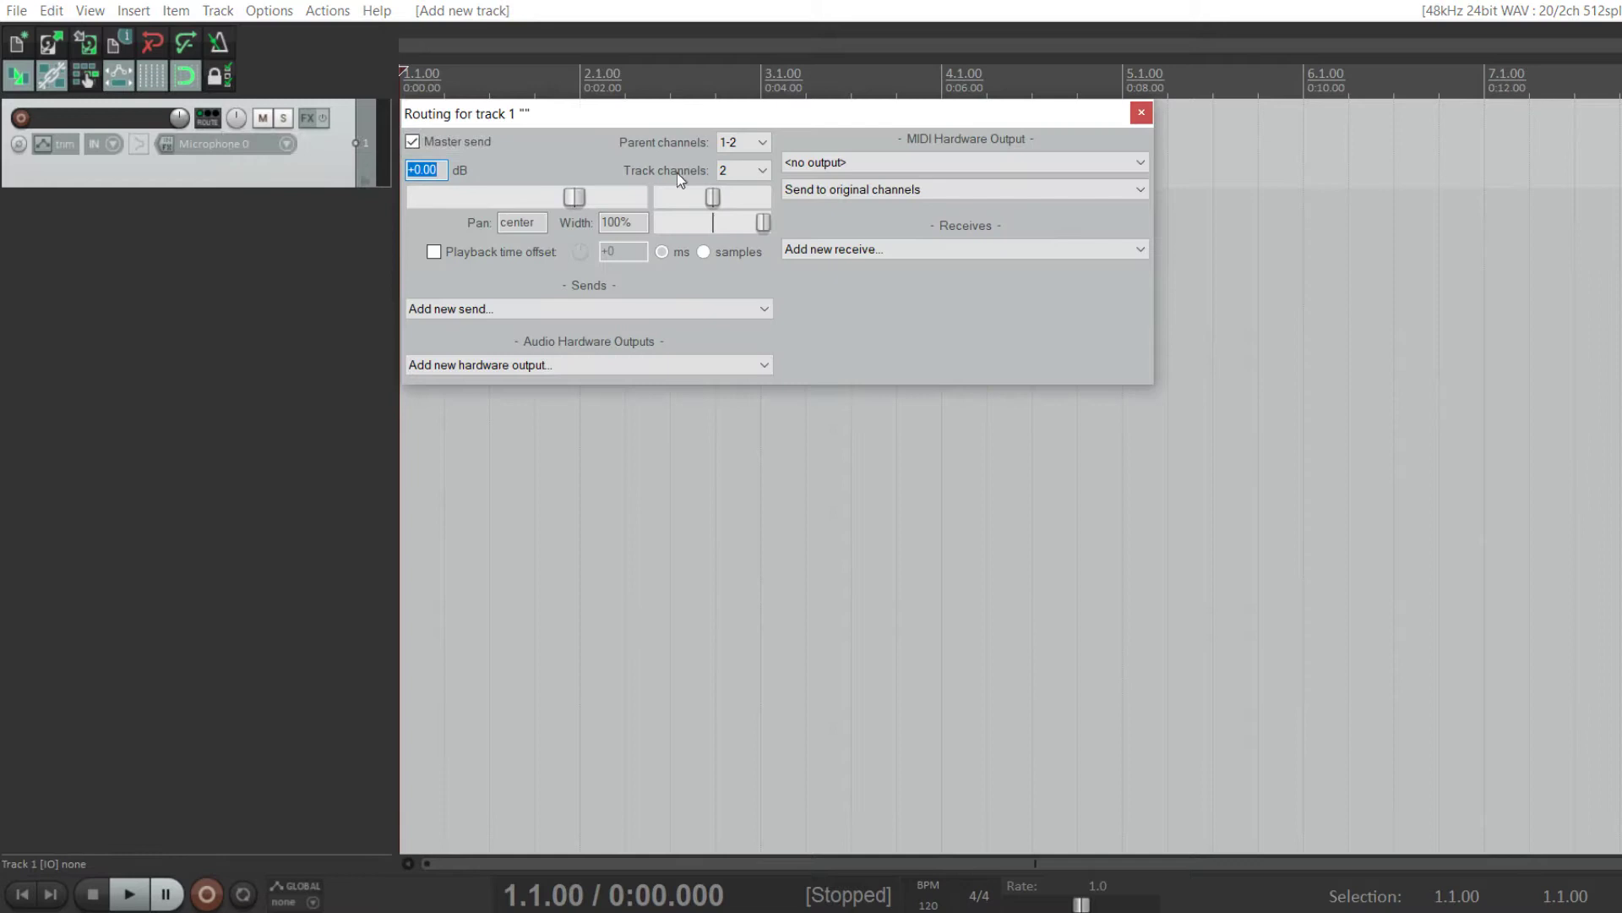
pyautogui.click(747, 172)
pyautogui.click(726, 306)
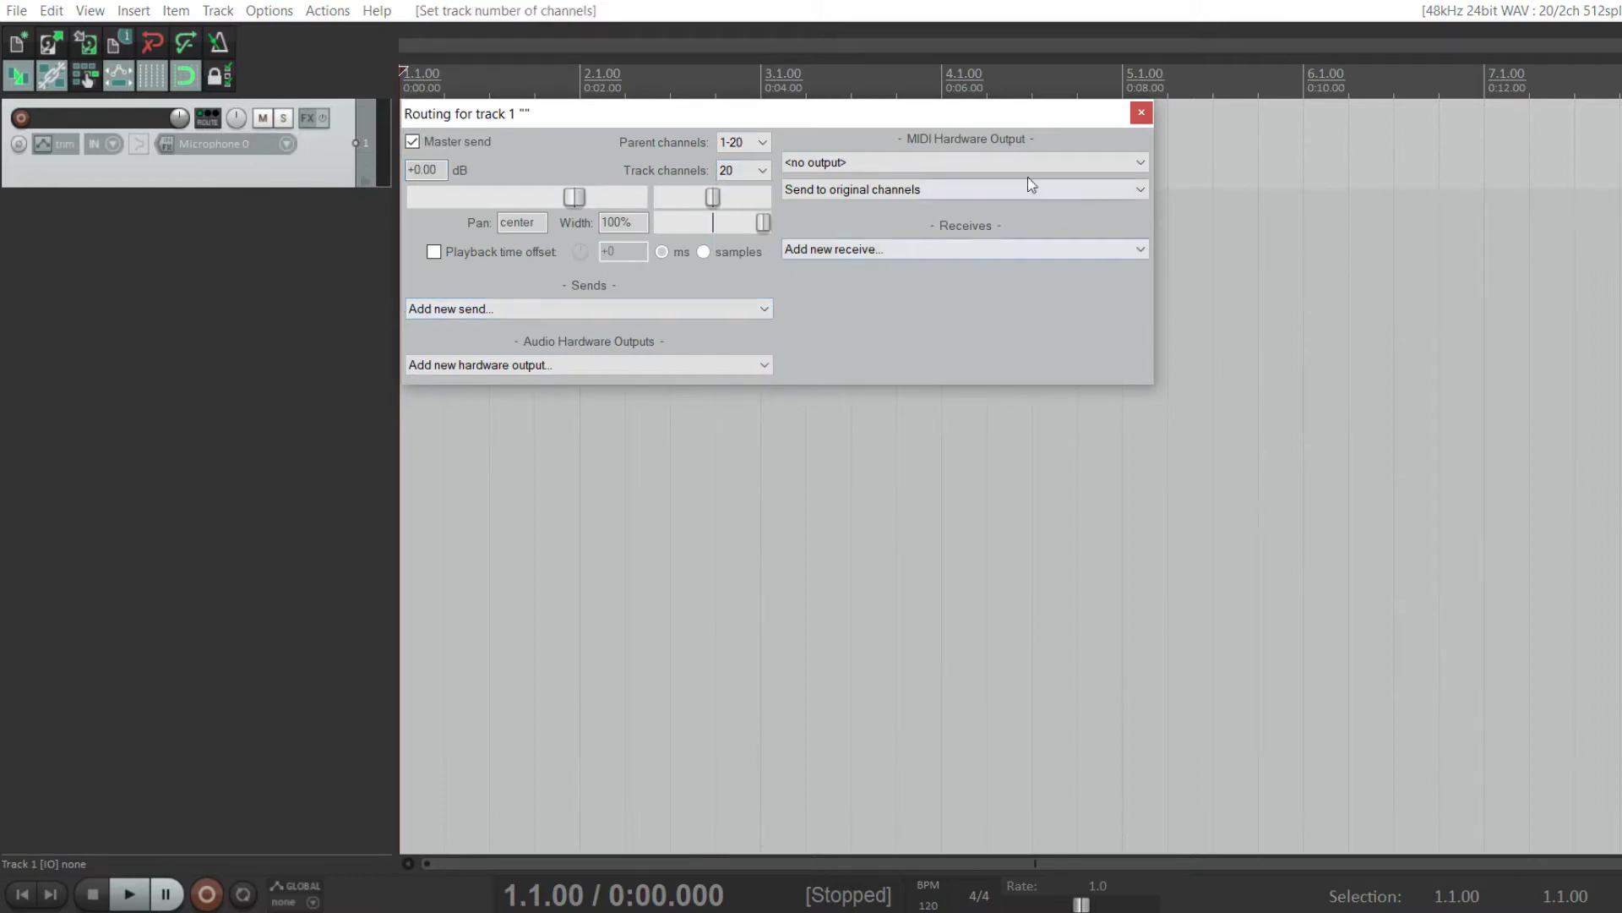
pyautogui.click(1144, 115)
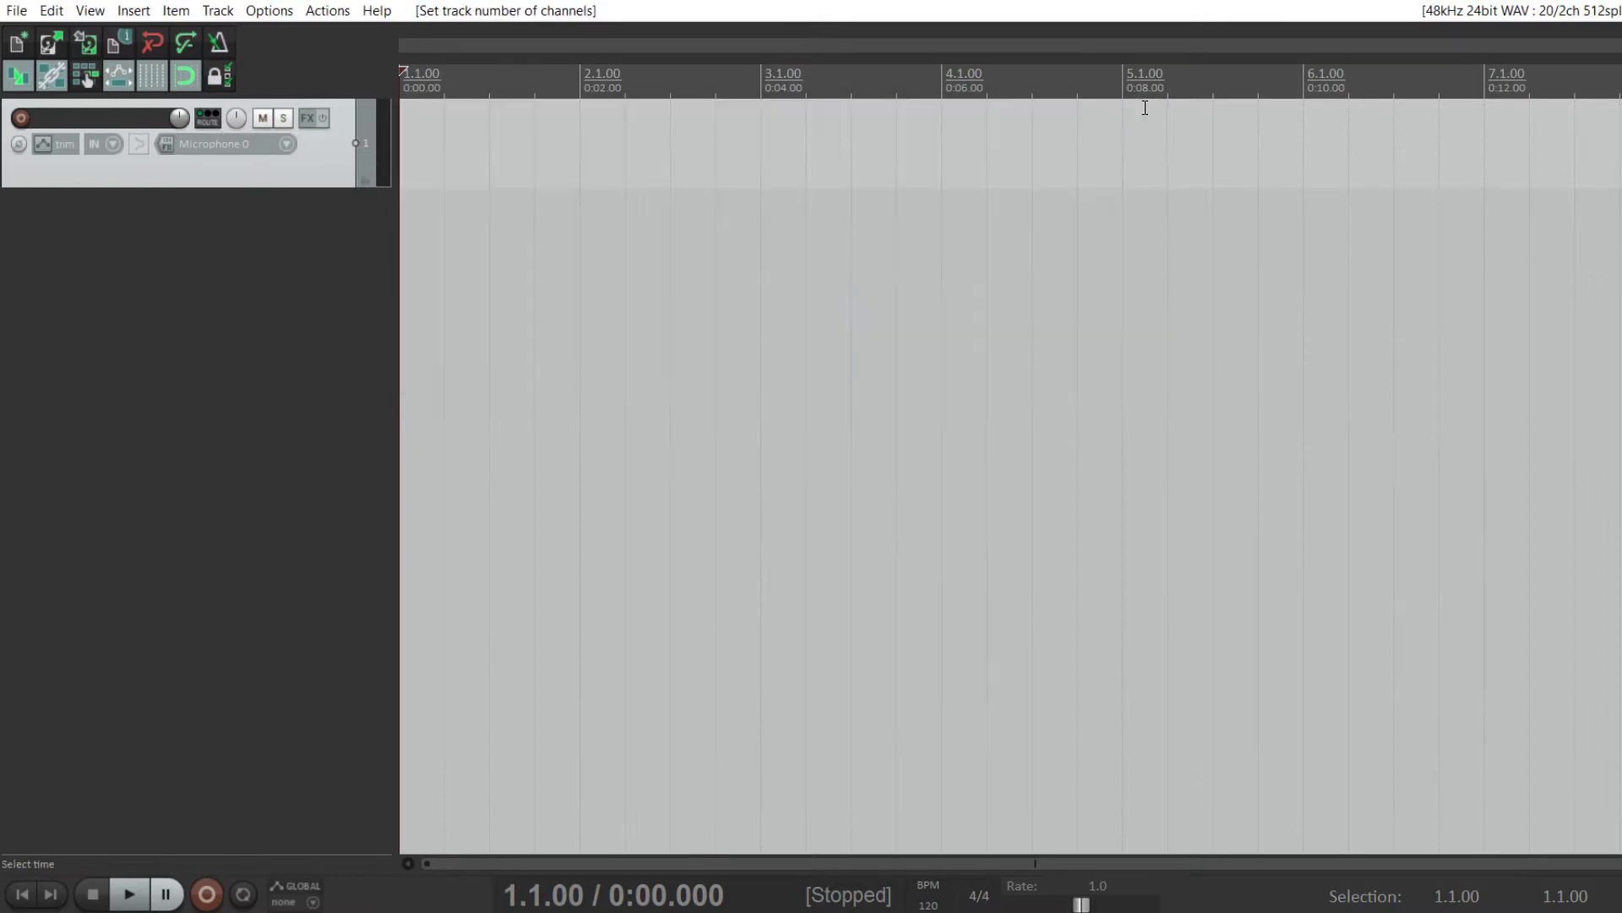
# Set track 1's input to all 20 microphone inputs (0–19) and arm it for recording.
pyautogui.click(286, 143)
pyautogui.moveTo(365, 204)
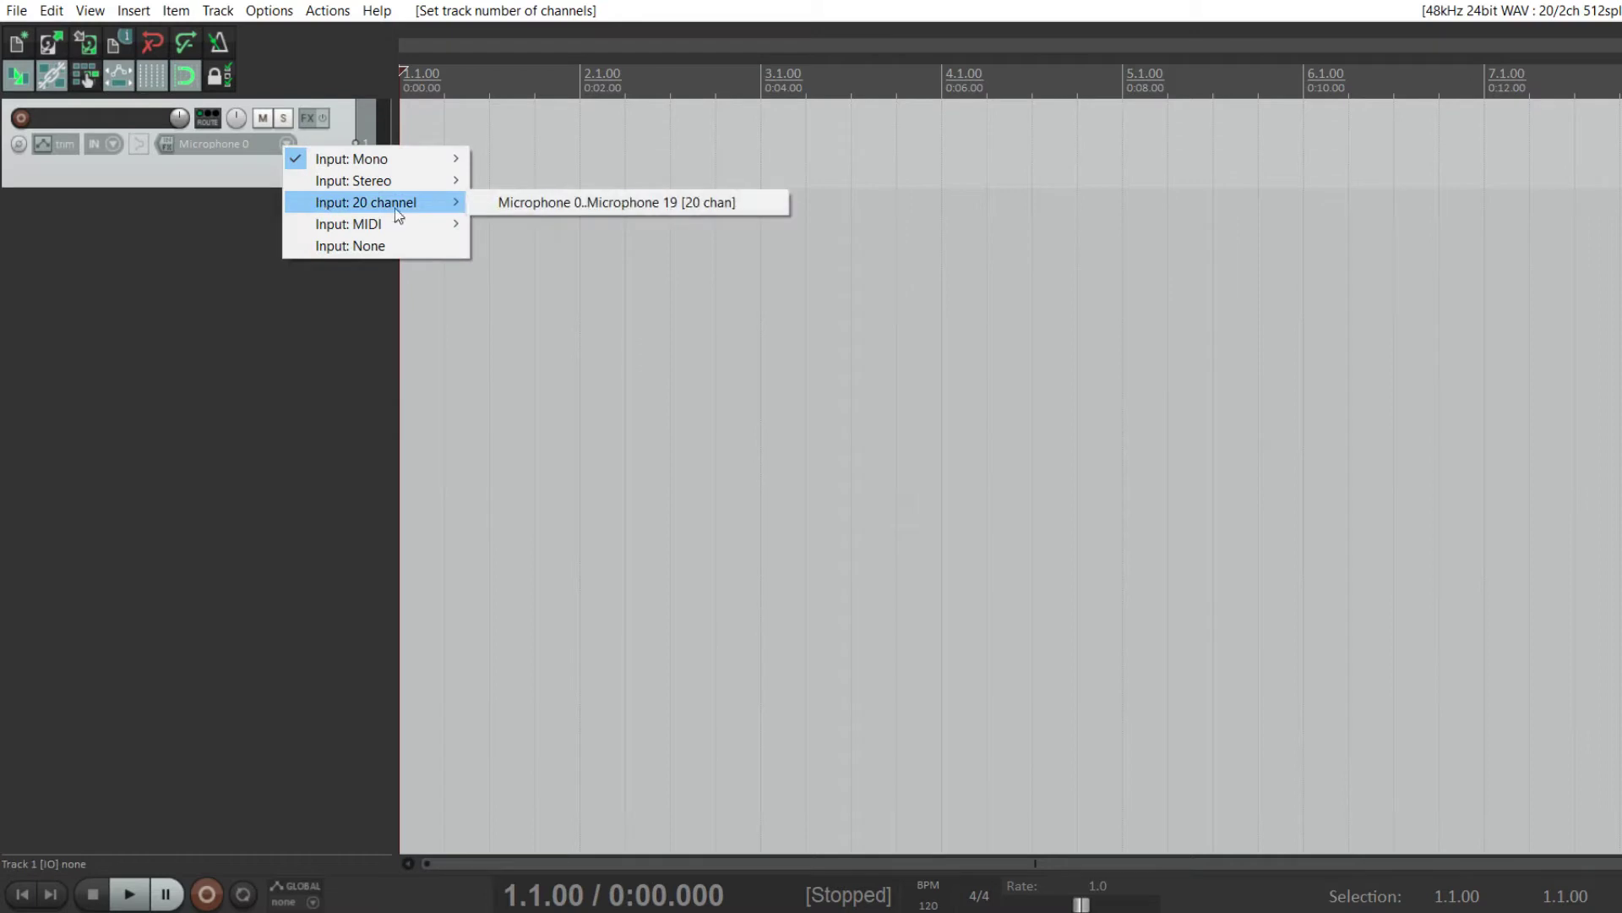
pyautogui.click(518, 206)
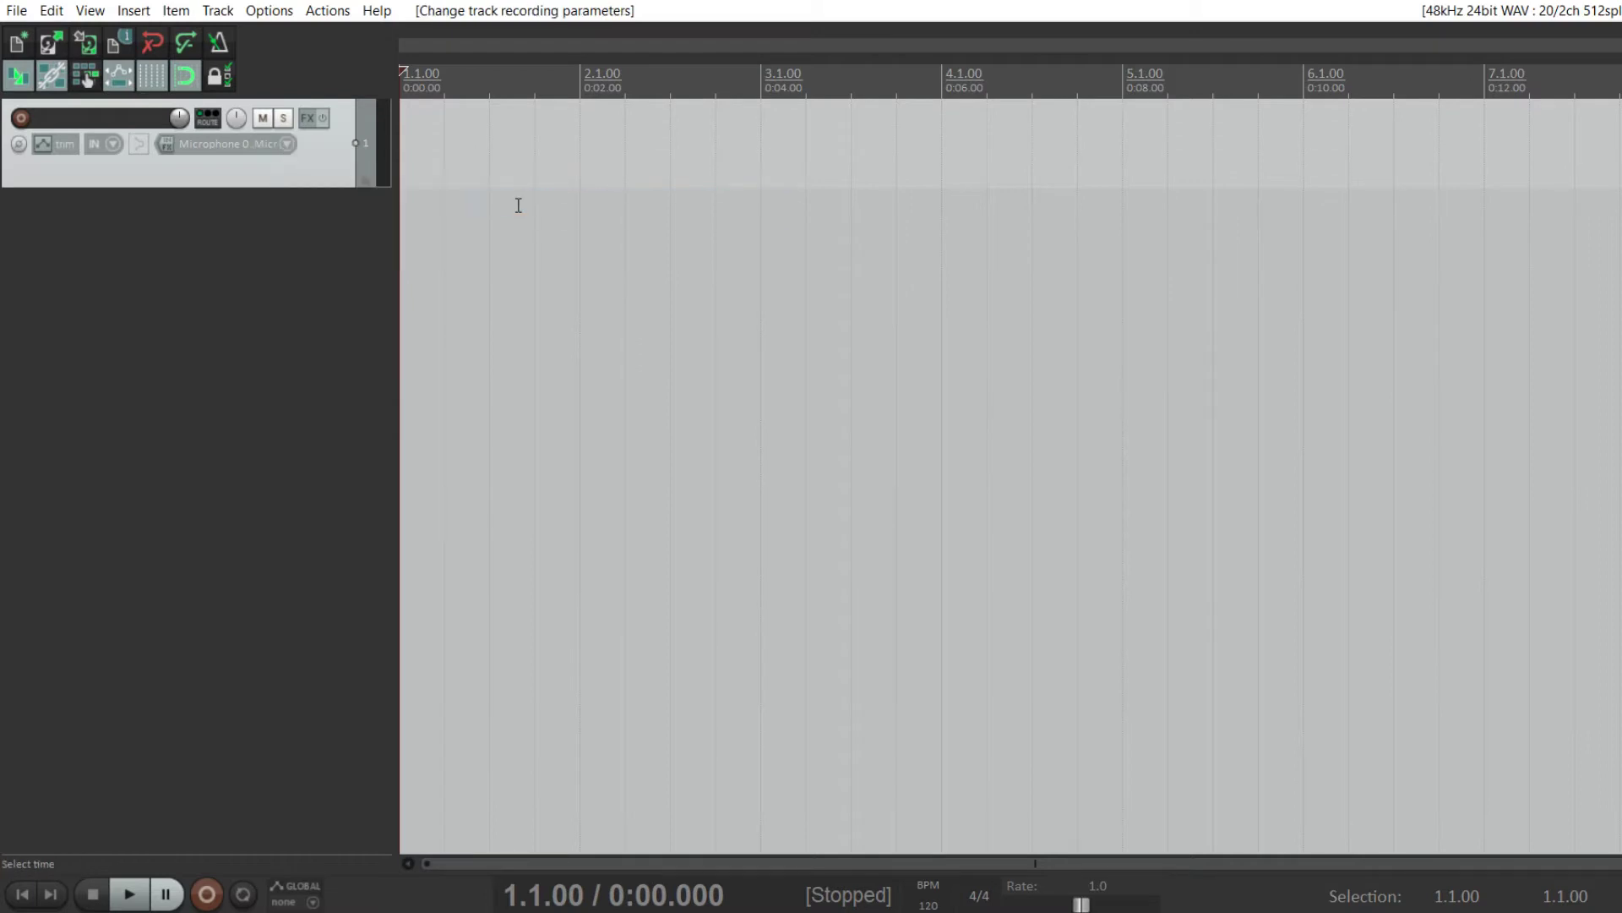
pyautogui.click(22, 119)
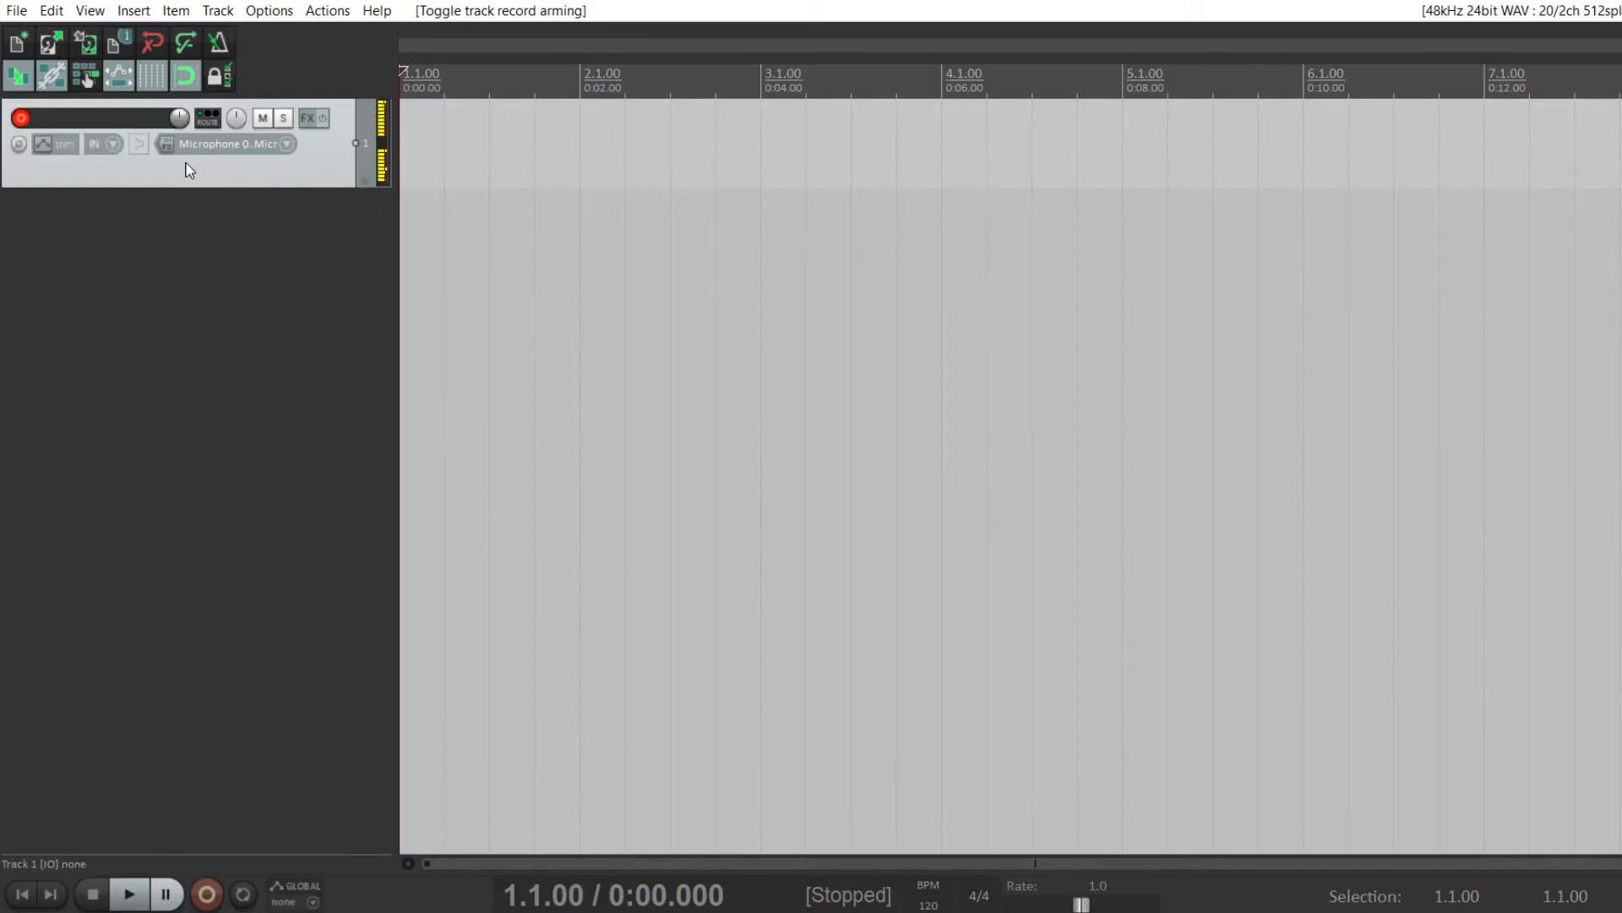
# Add VST3 ZYLIA Ambisonics Plugin (32ch) to track 1 and set its order to 3rd.
pyautogui.click(305, 117)
pyautogui.click(1102, 392)
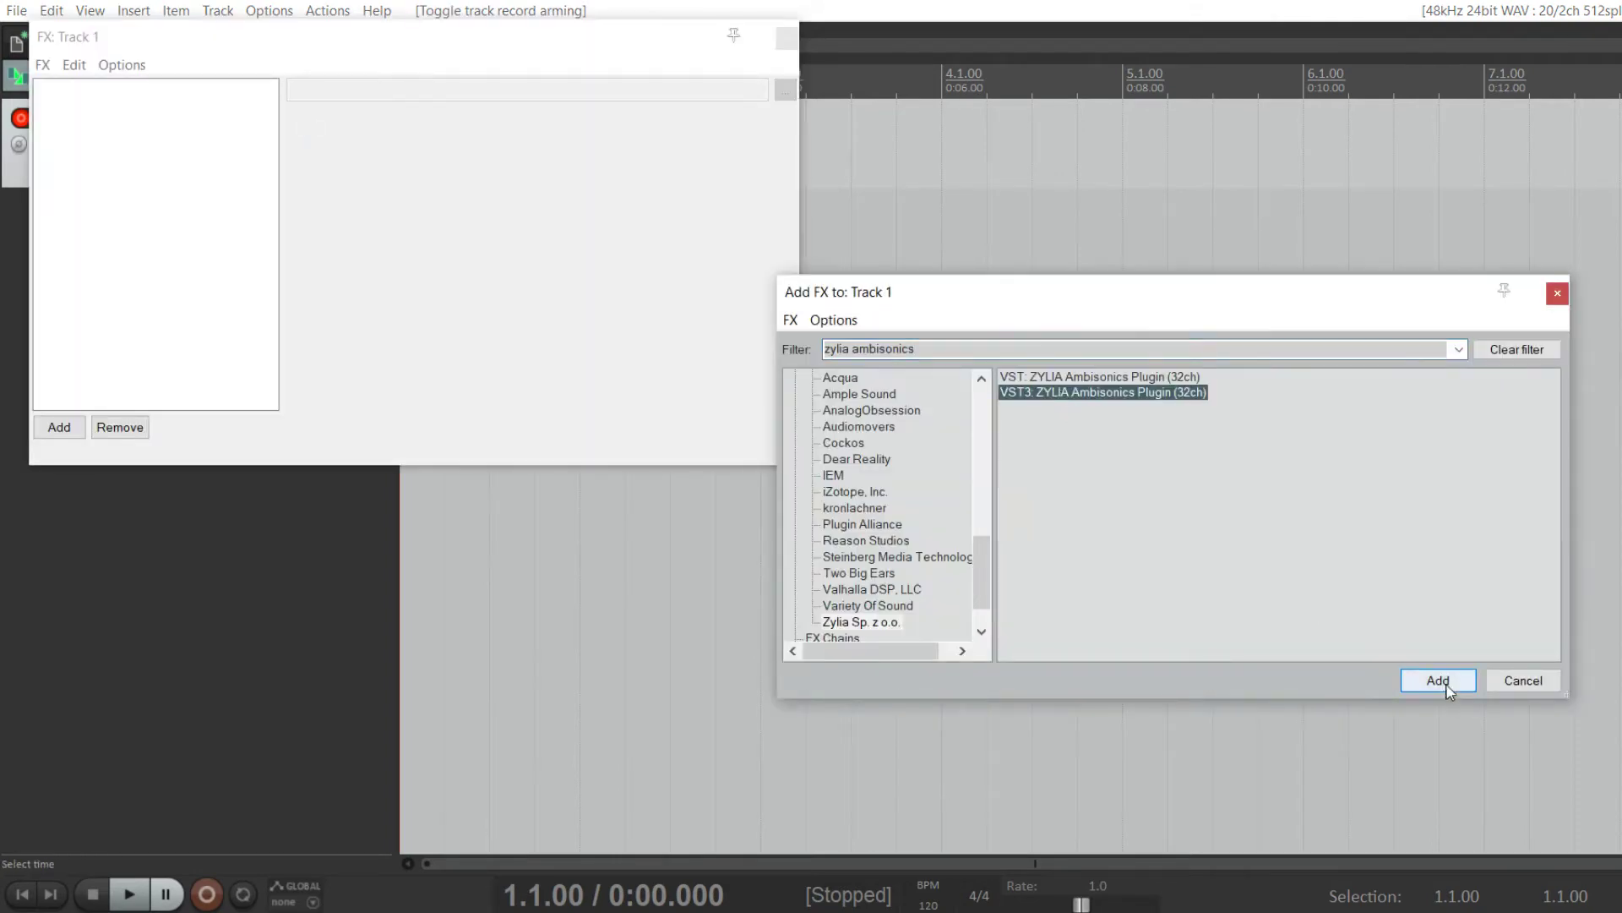
pyautogui.click(1438, 681)
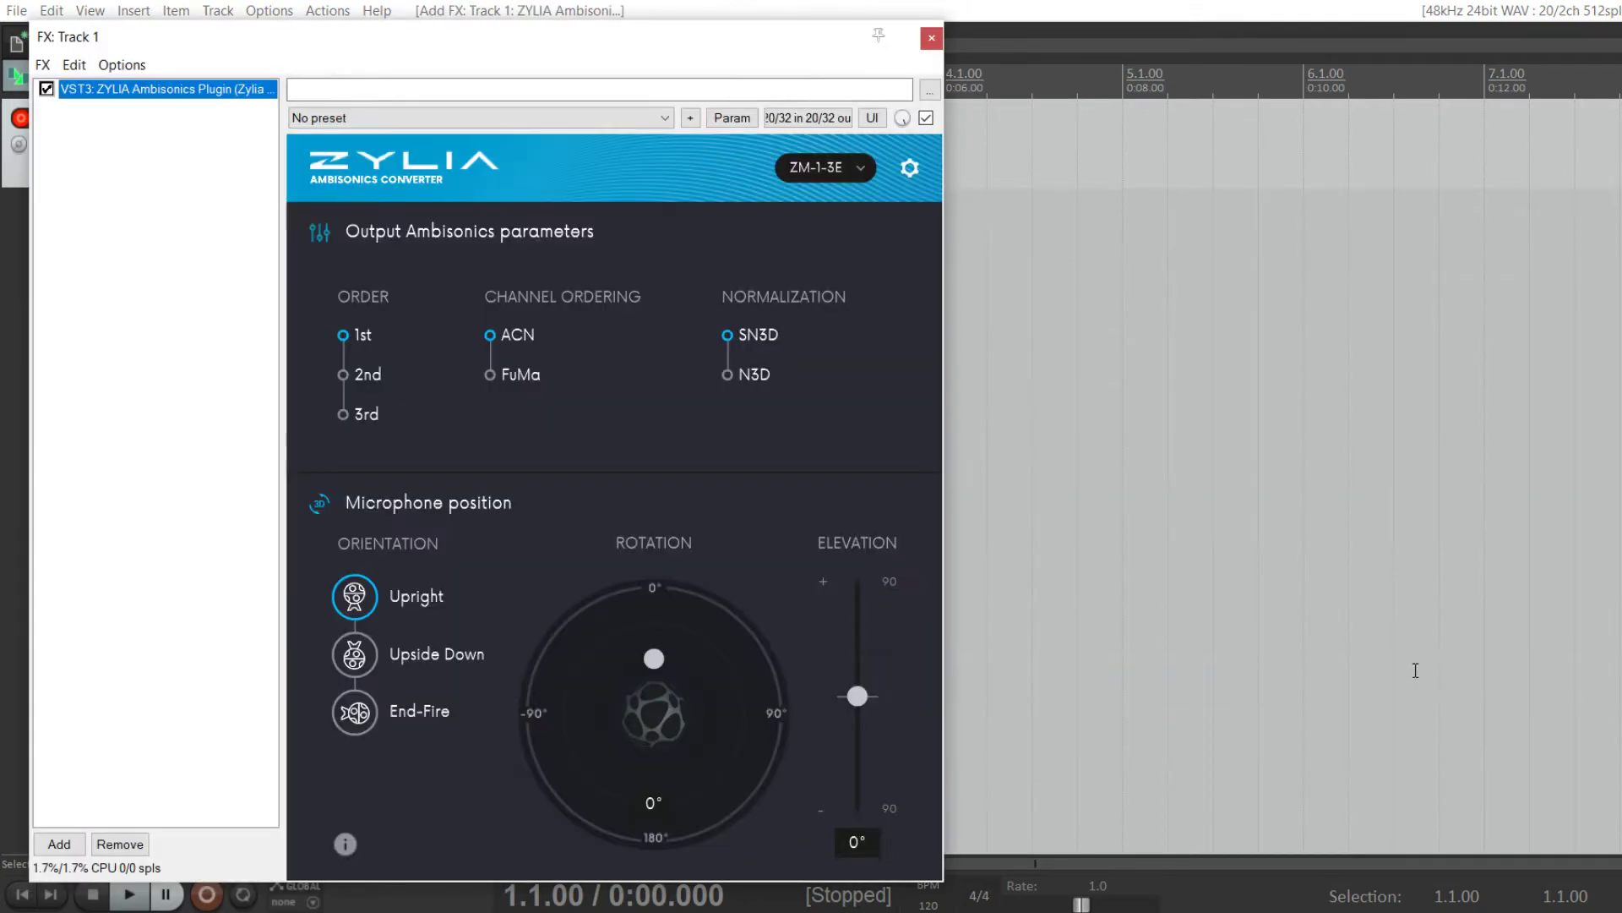
pyautogui.click(350, 415)
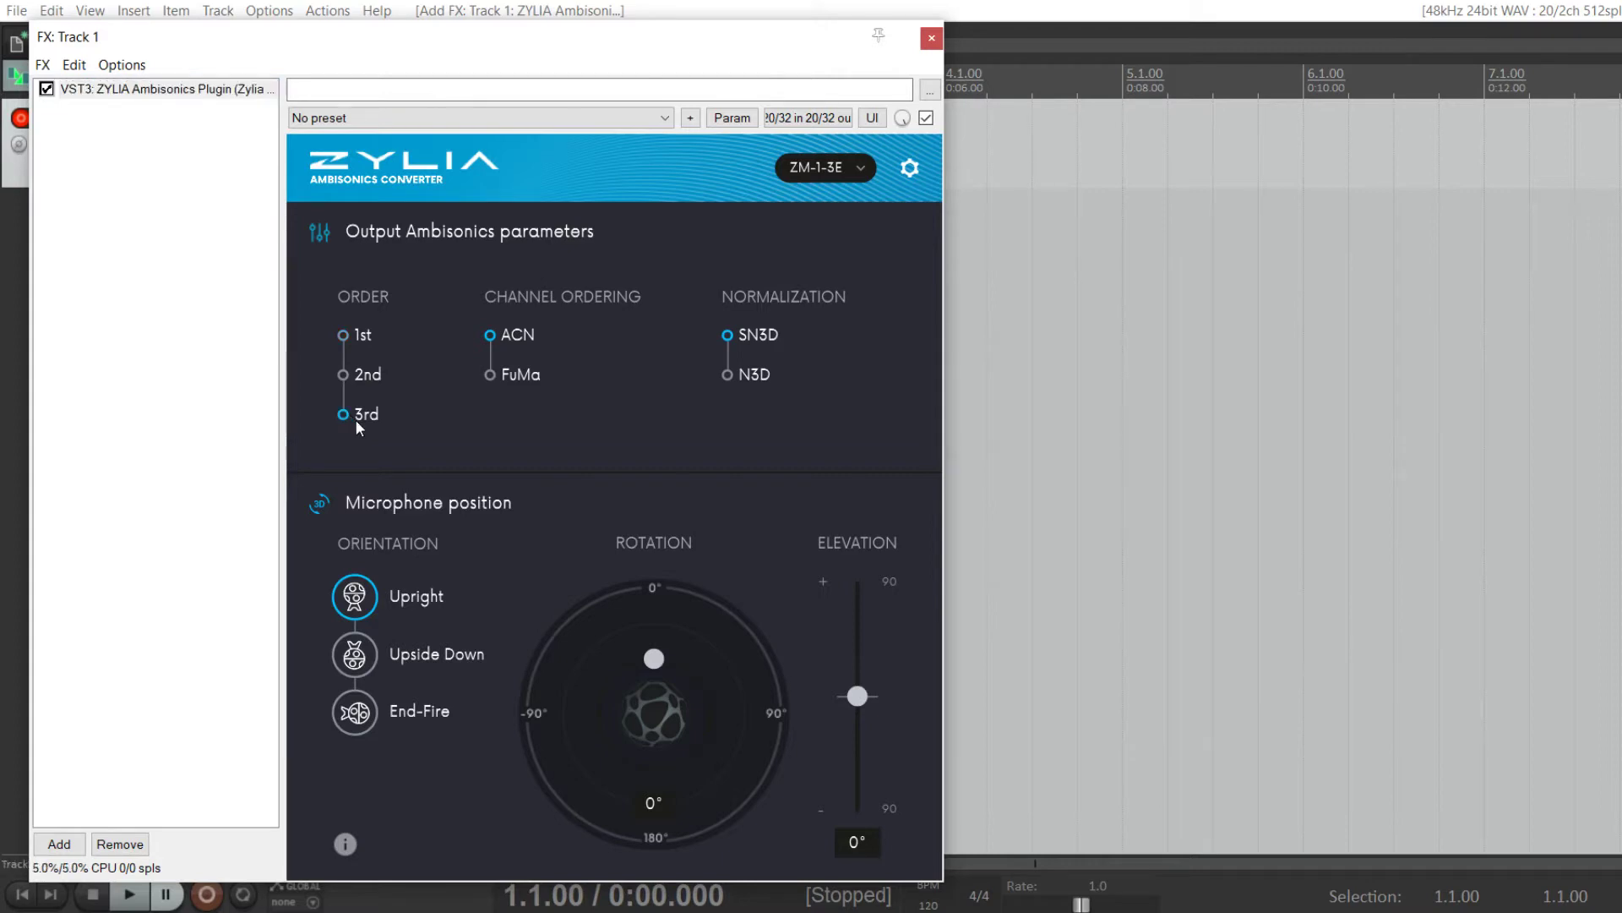
# Add the IEM BinauralDecoder to the chain, then choose ReaStream (ReaPlugs Edition) to add next.
pyautogui.doubleClick(161, 232)
pyautogui.write('iem')
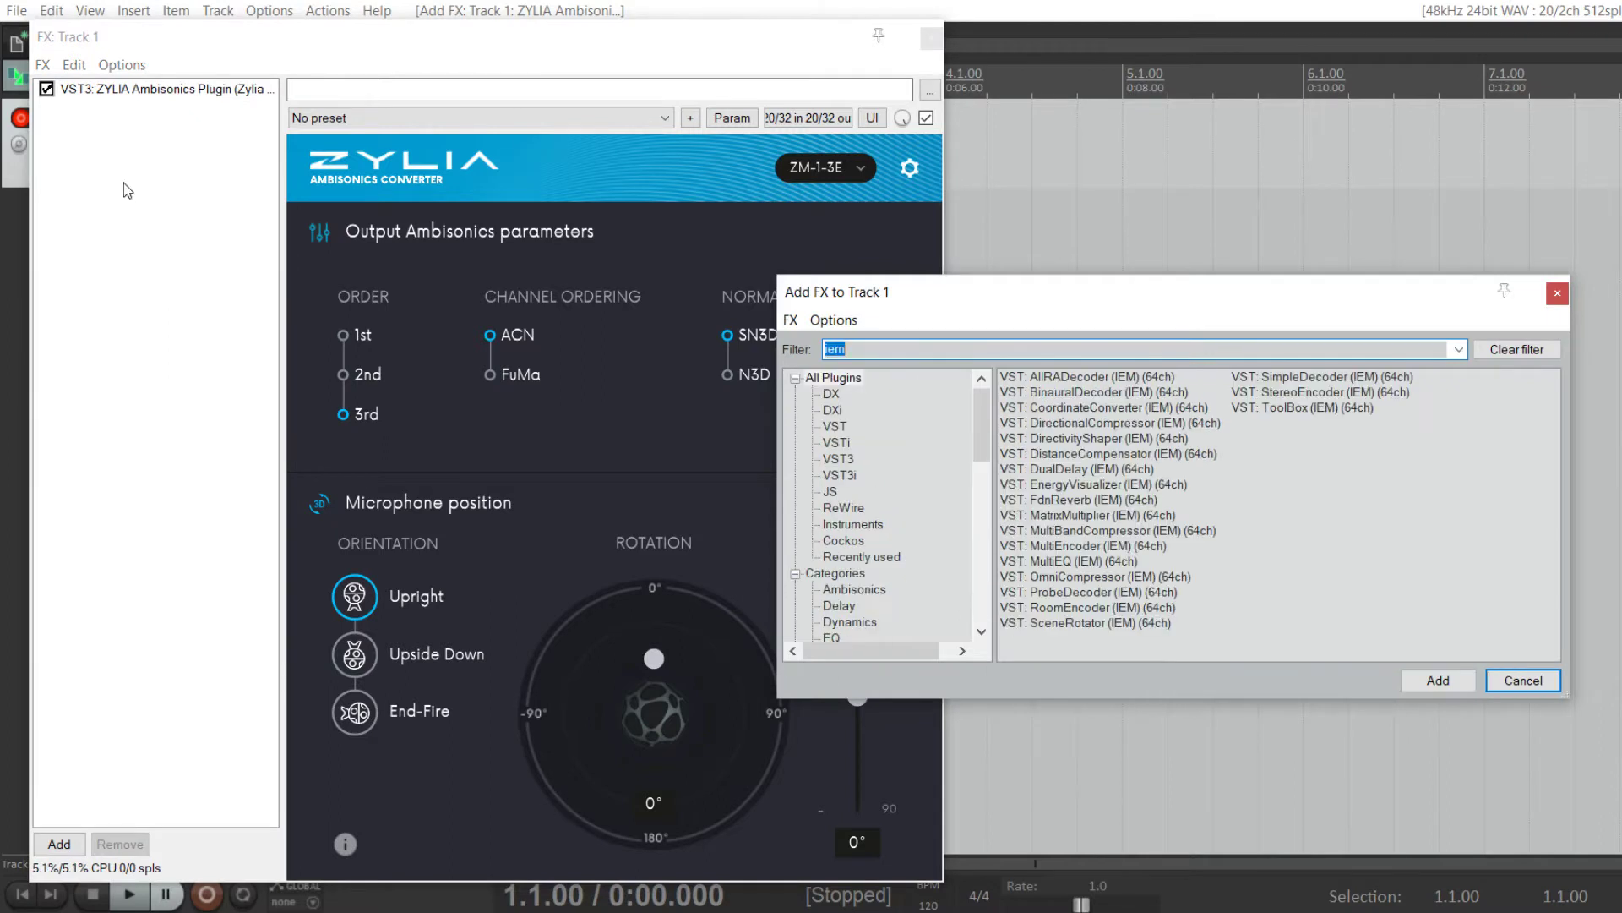
pyautogui.doubleClick(1103, 391)
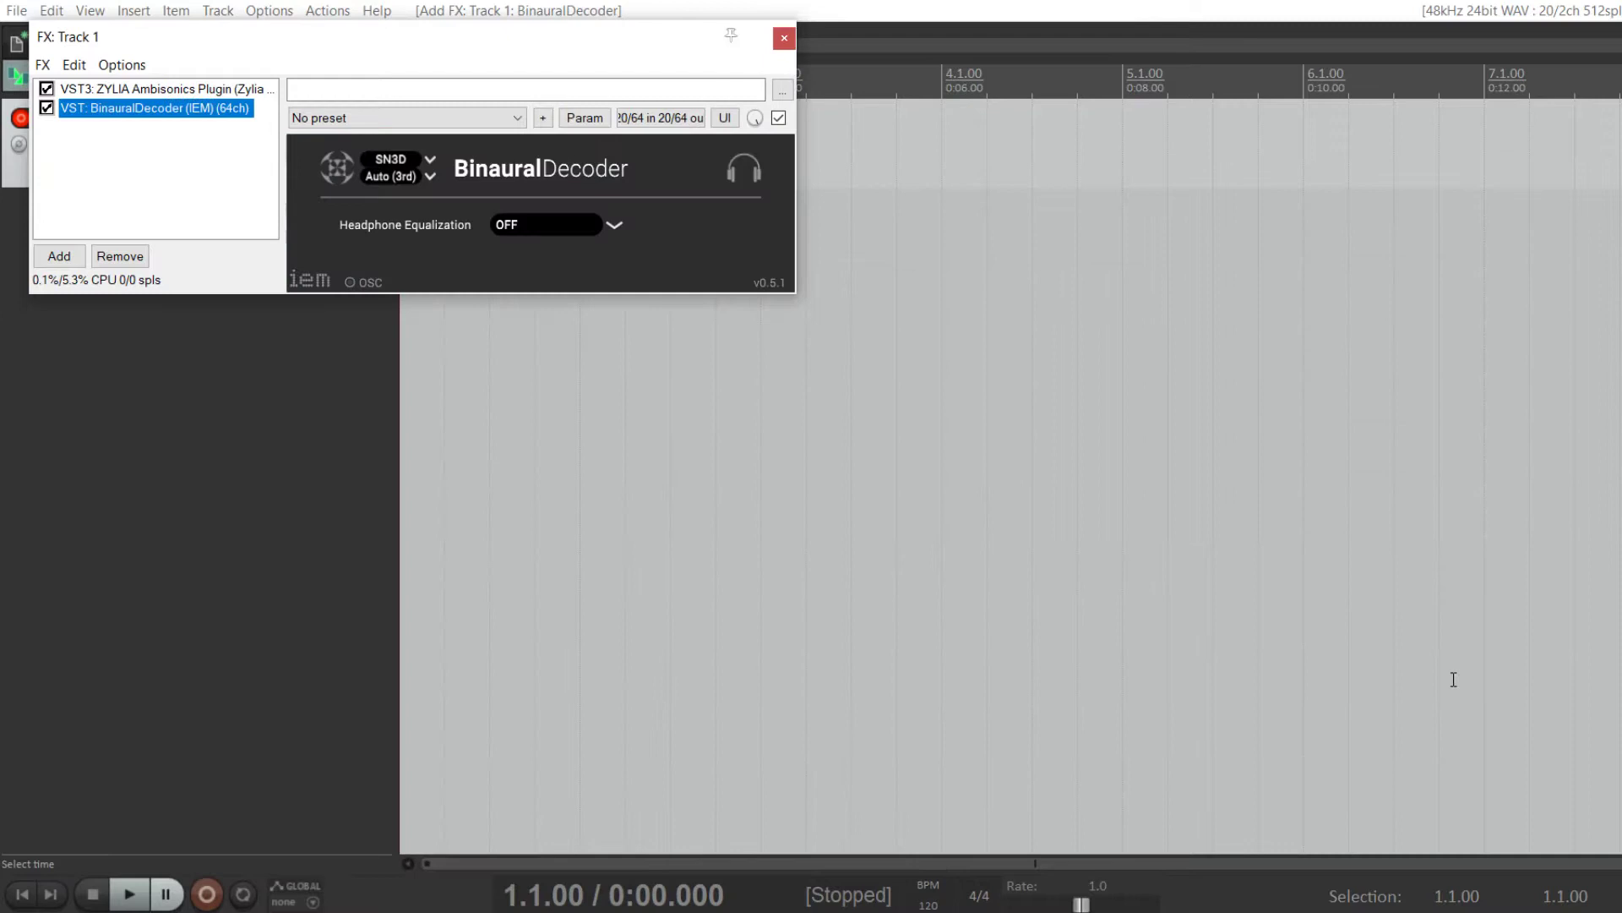
pyautogui.click(157, 175)
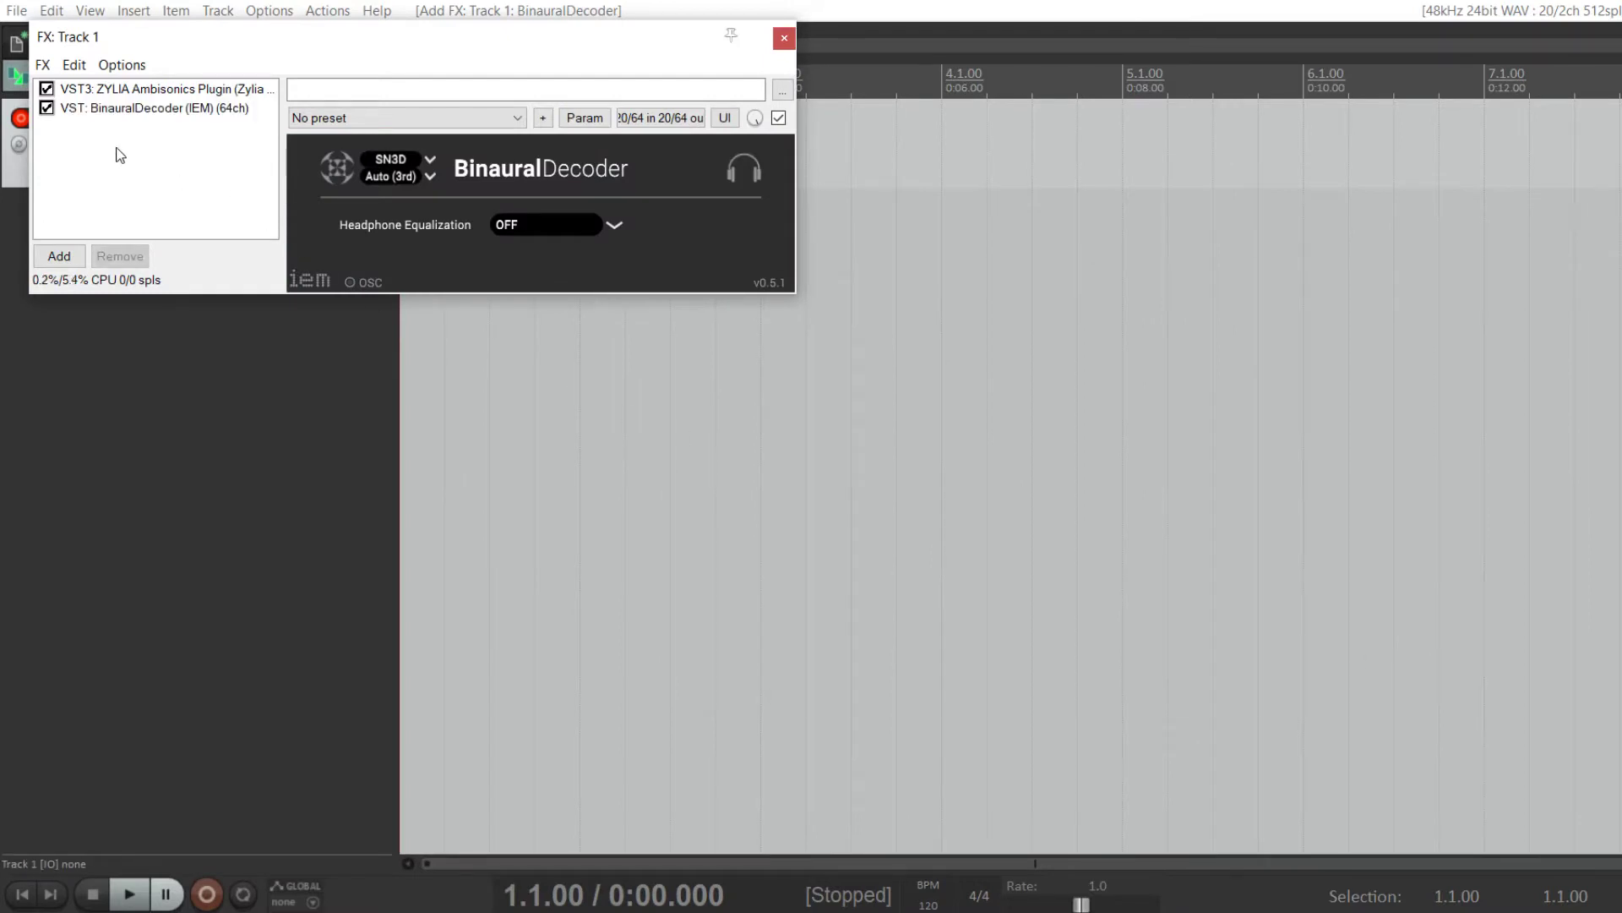
pyautogui.doubleClick(125, 158)
pyautogui.write('reas')
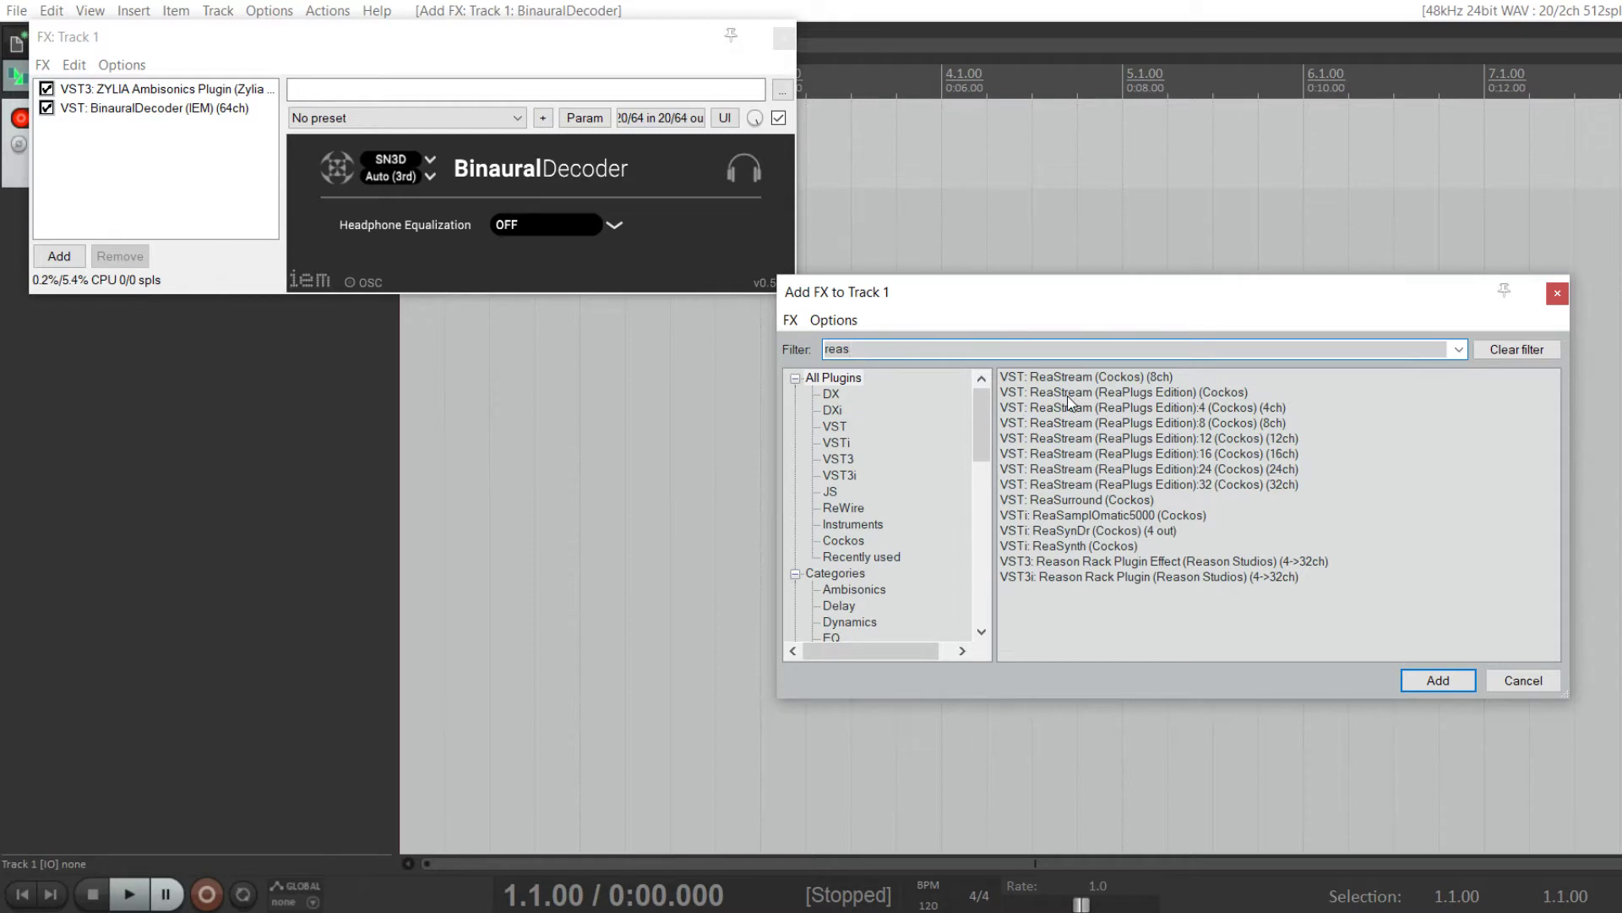
pyautogui.click(1068, 395)
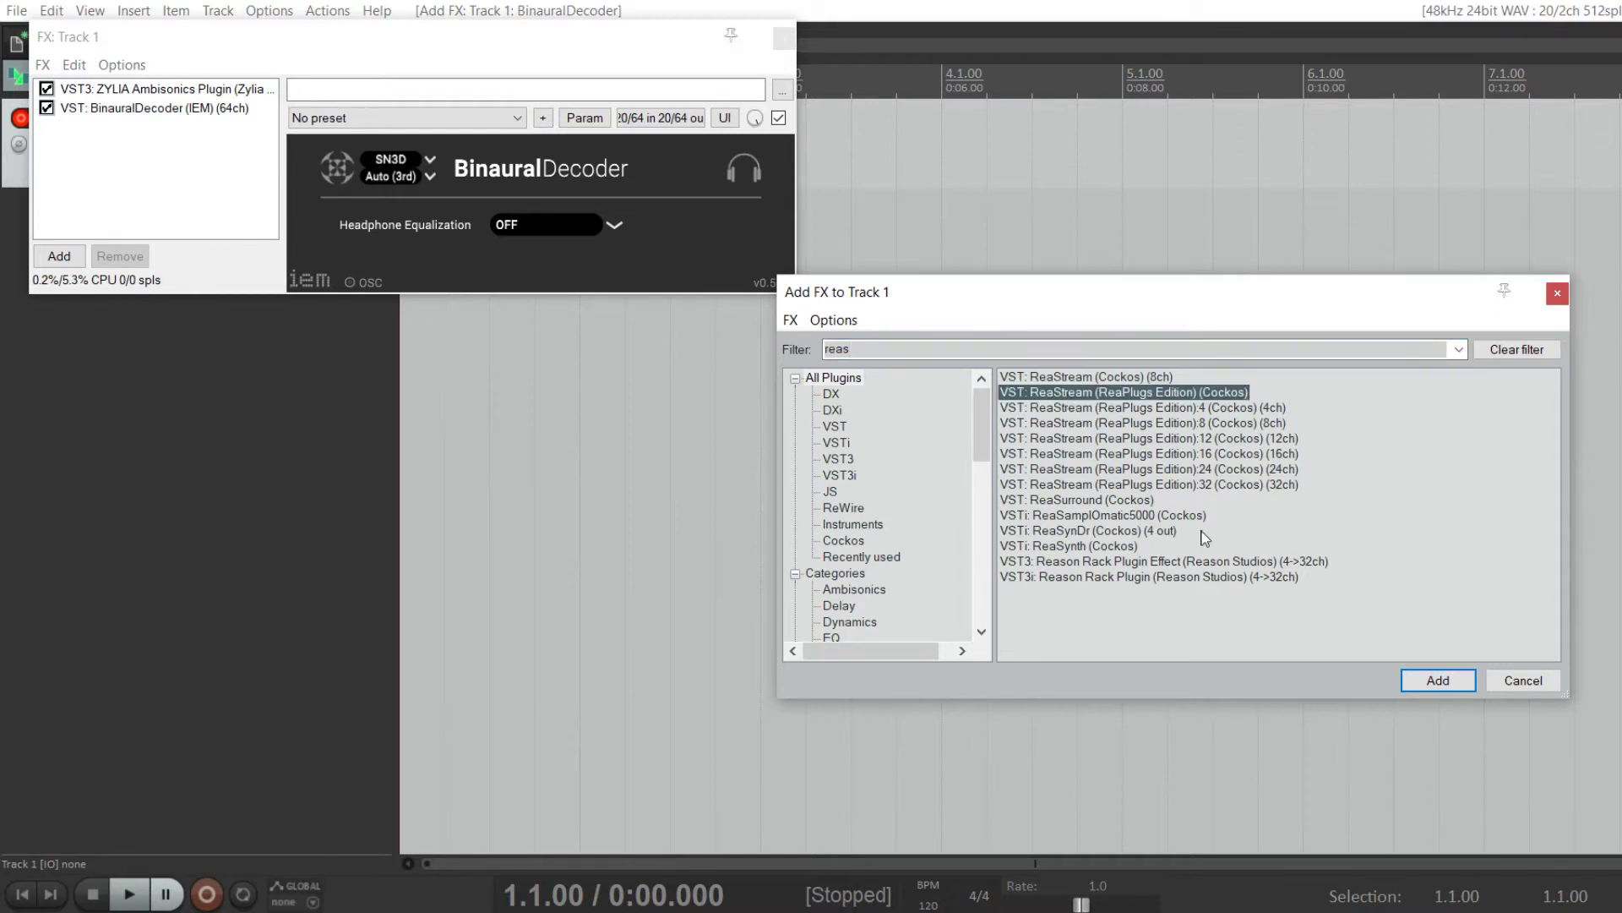
# Add ReaStream set to send audio to '* local broadcast', and enable track 1's record monitoring.
pyautogui.click(1424, 683)
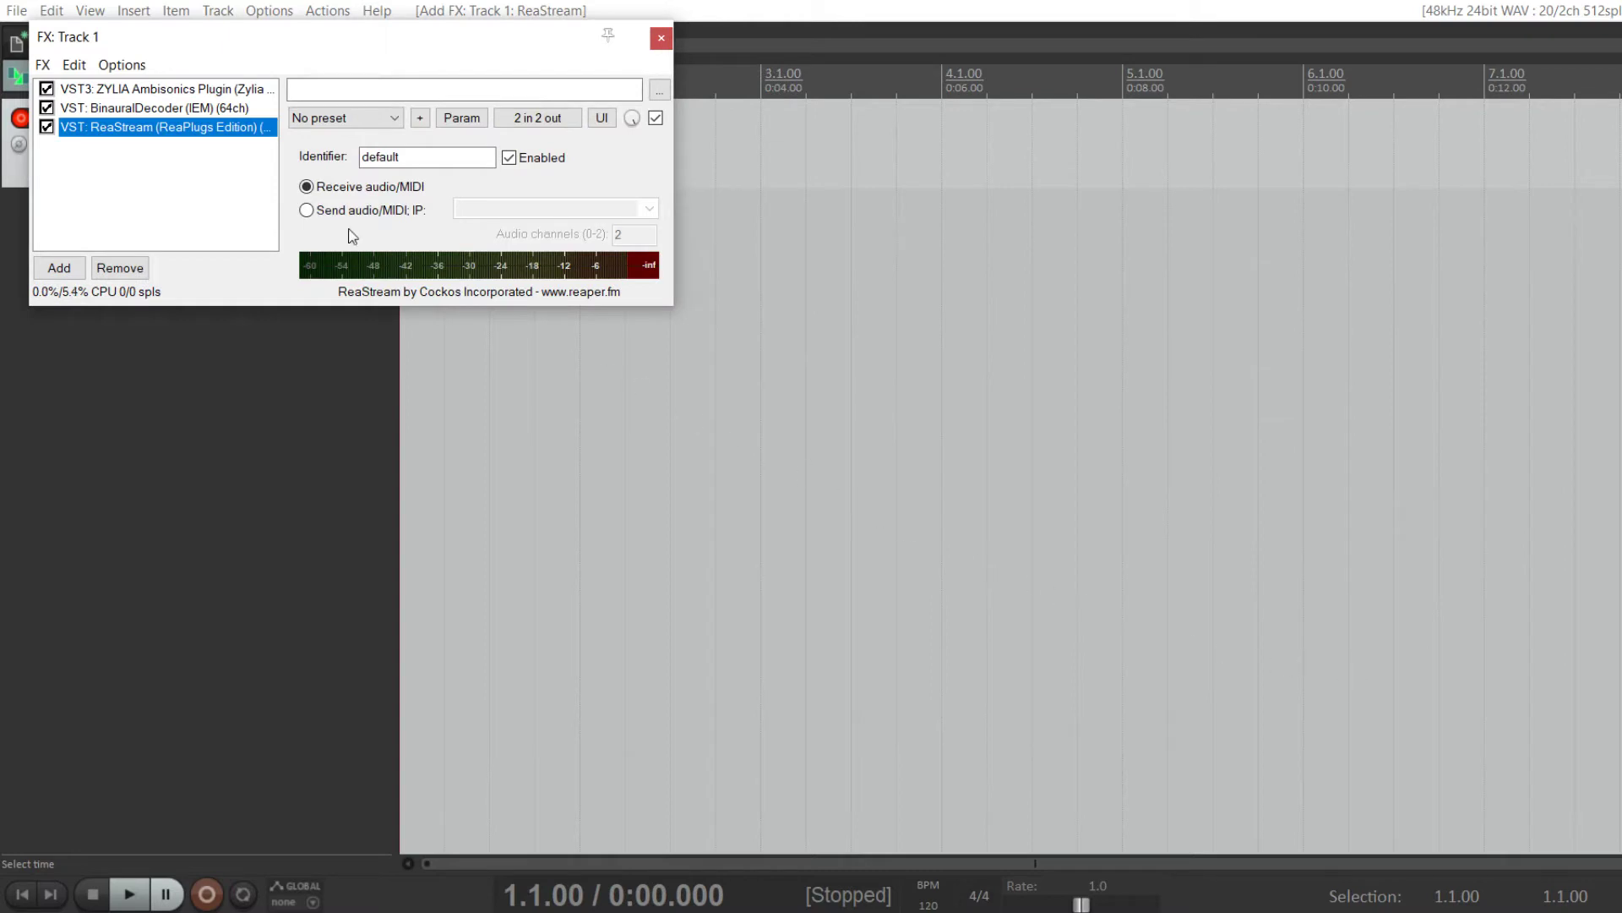
pyautogui.click(327, 212)
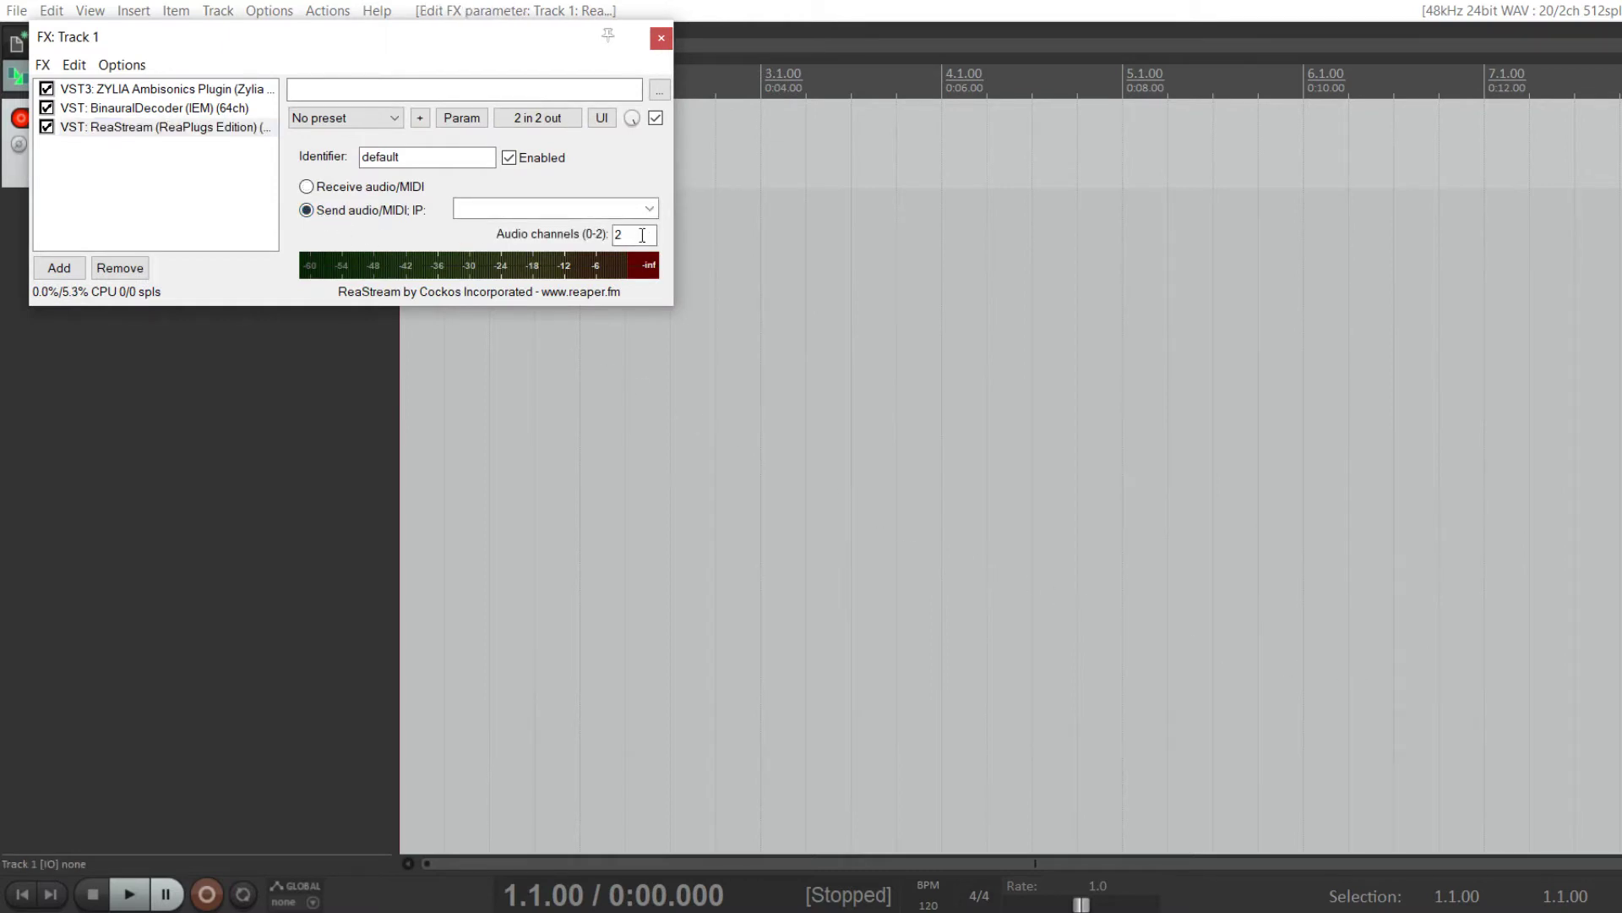
pyautogui.click(649, 207)
pyautogui.click(507, 250)
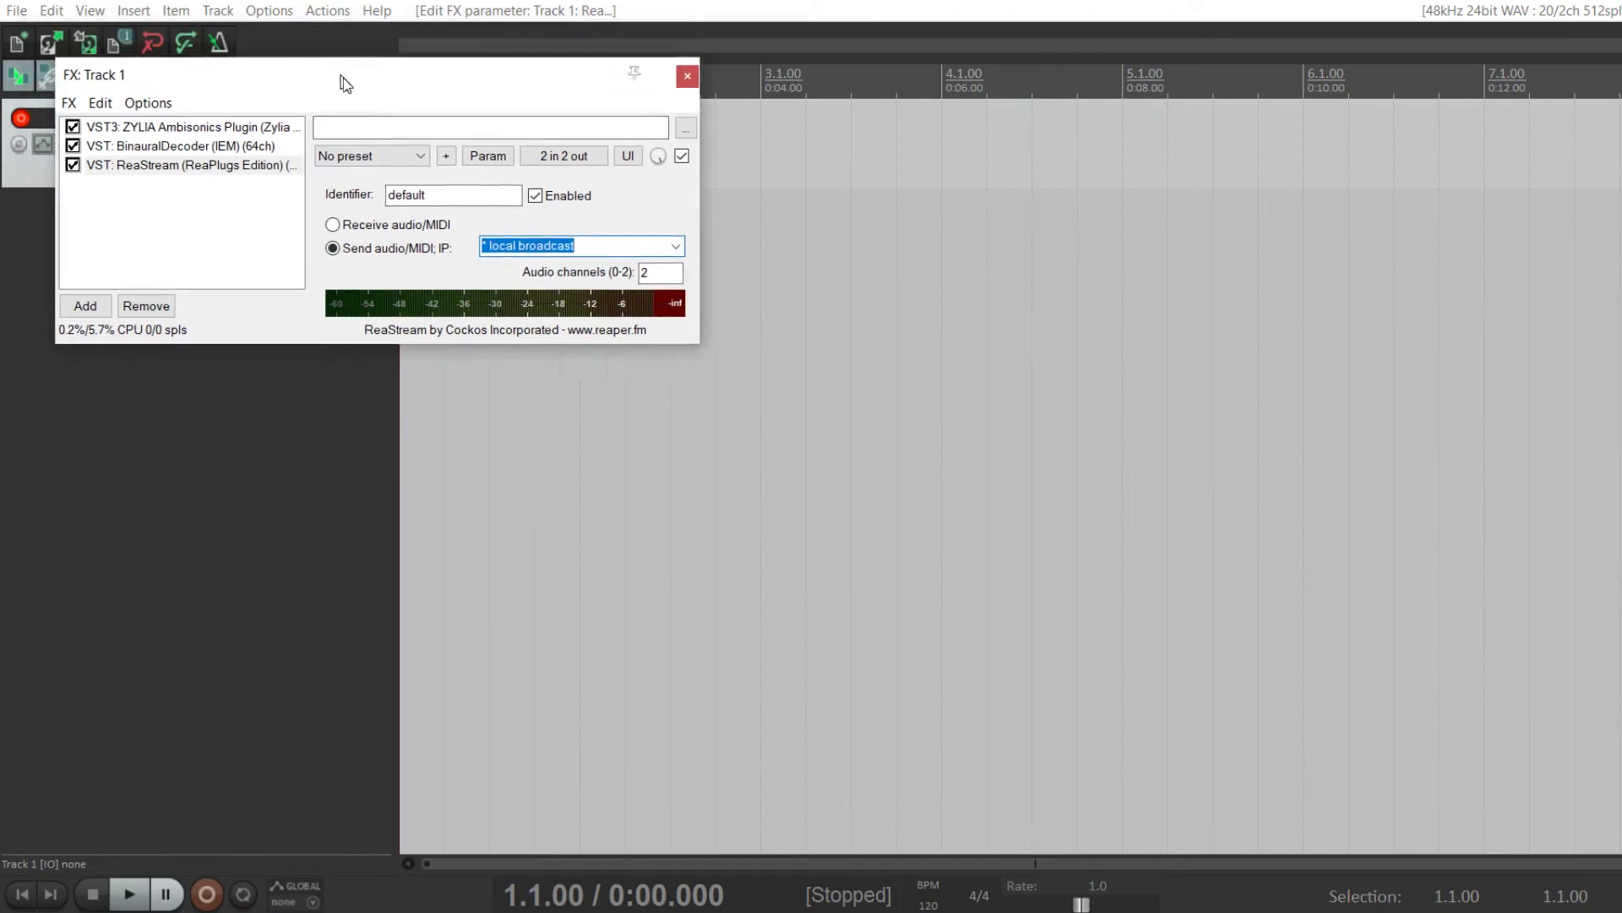
pyautogui.moveTo(317, 40); pyautogui.dragTo(398, 198)
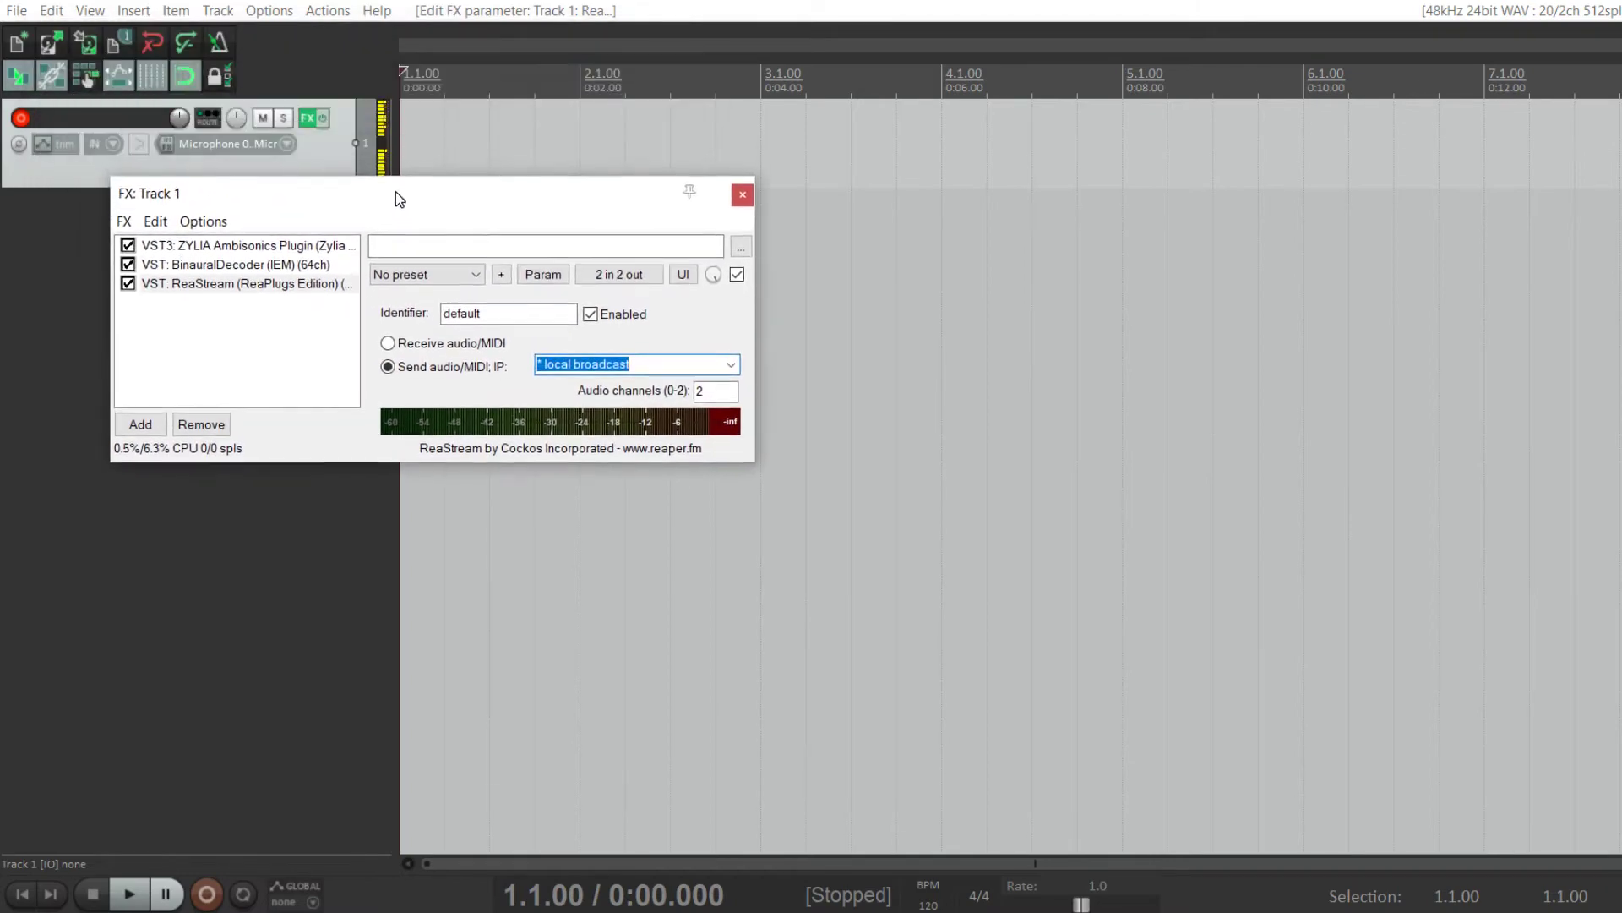
pyautogui.click(138, 146)
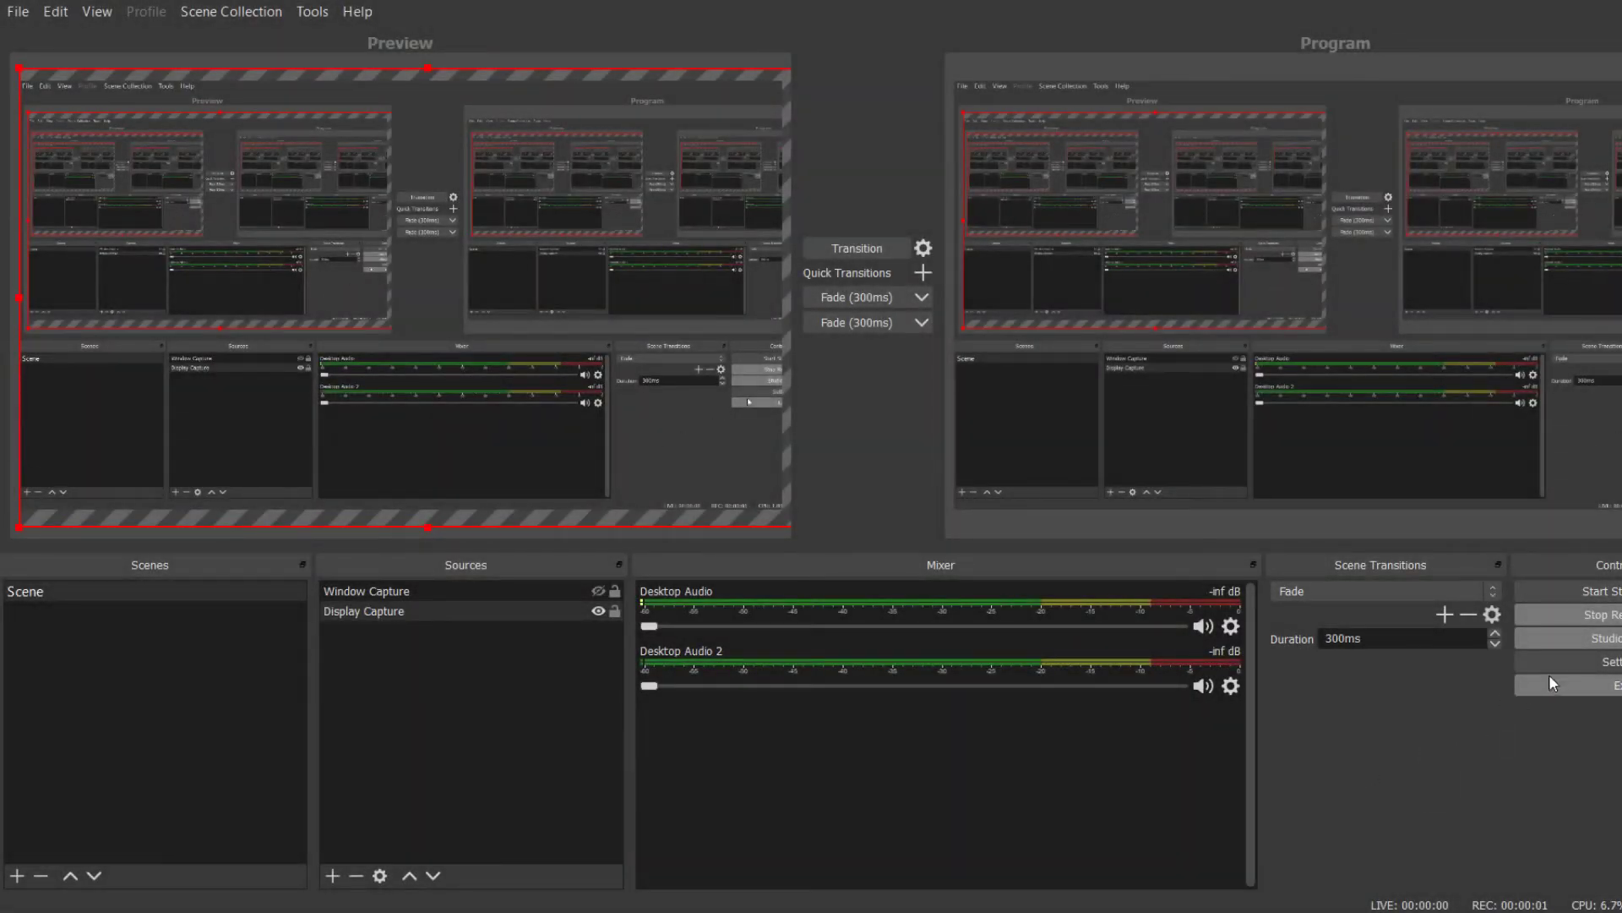
# In OBS audio settings, set Mic/Auxiliary Audio to the High Definition microphone.
pyautogui.click(1600, 662)
pyautogui.click(480, 275)
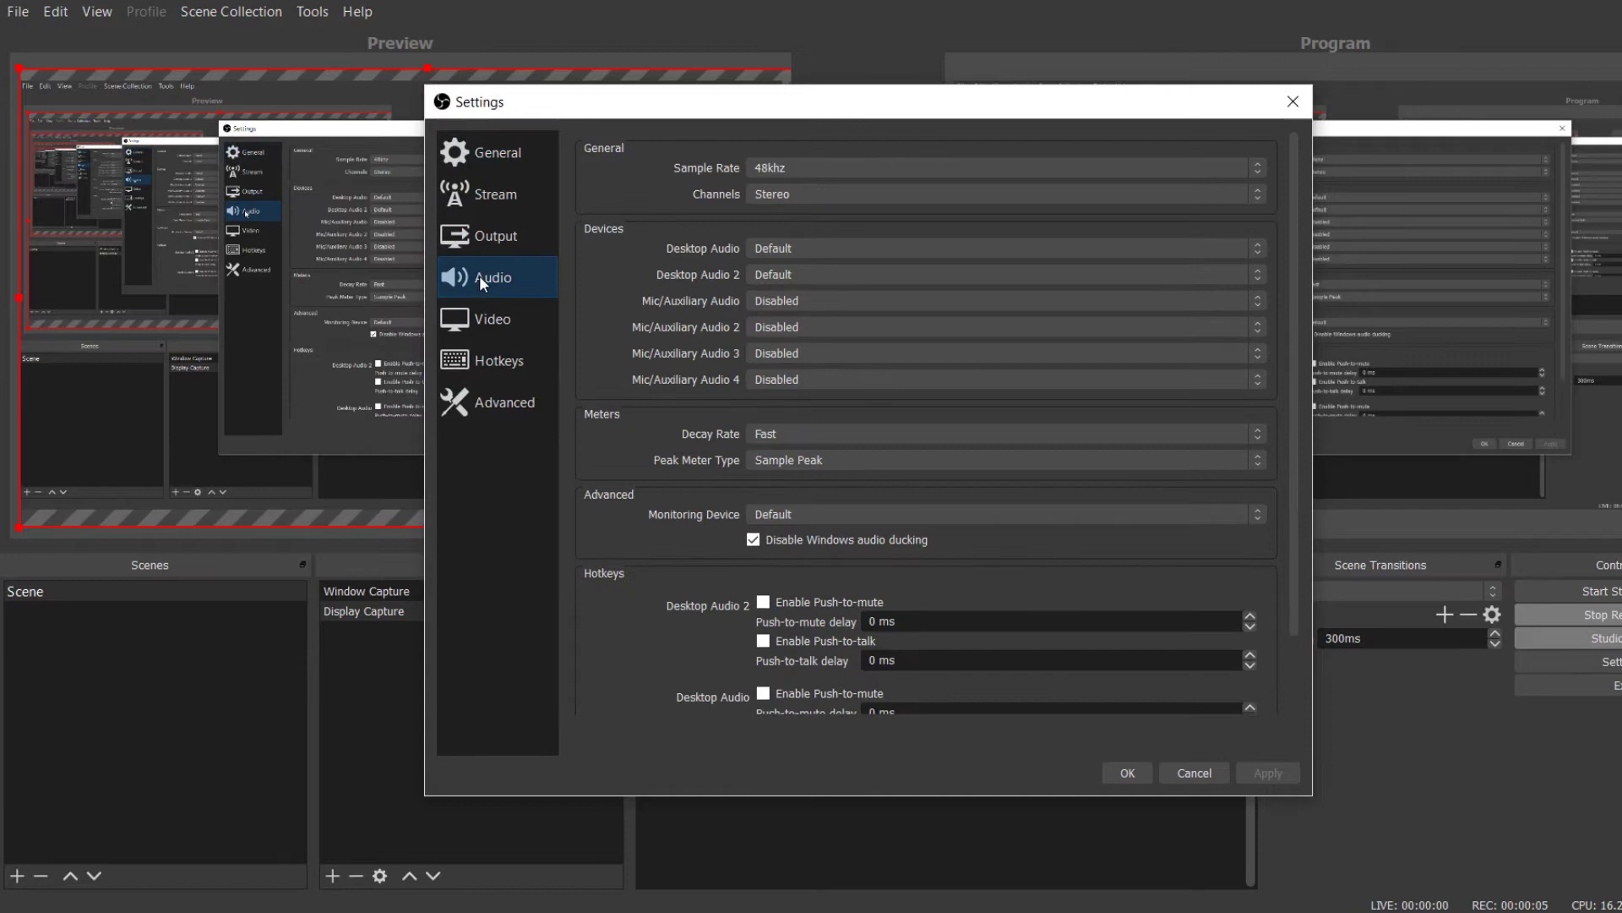
pyautogui.click(798, 300)
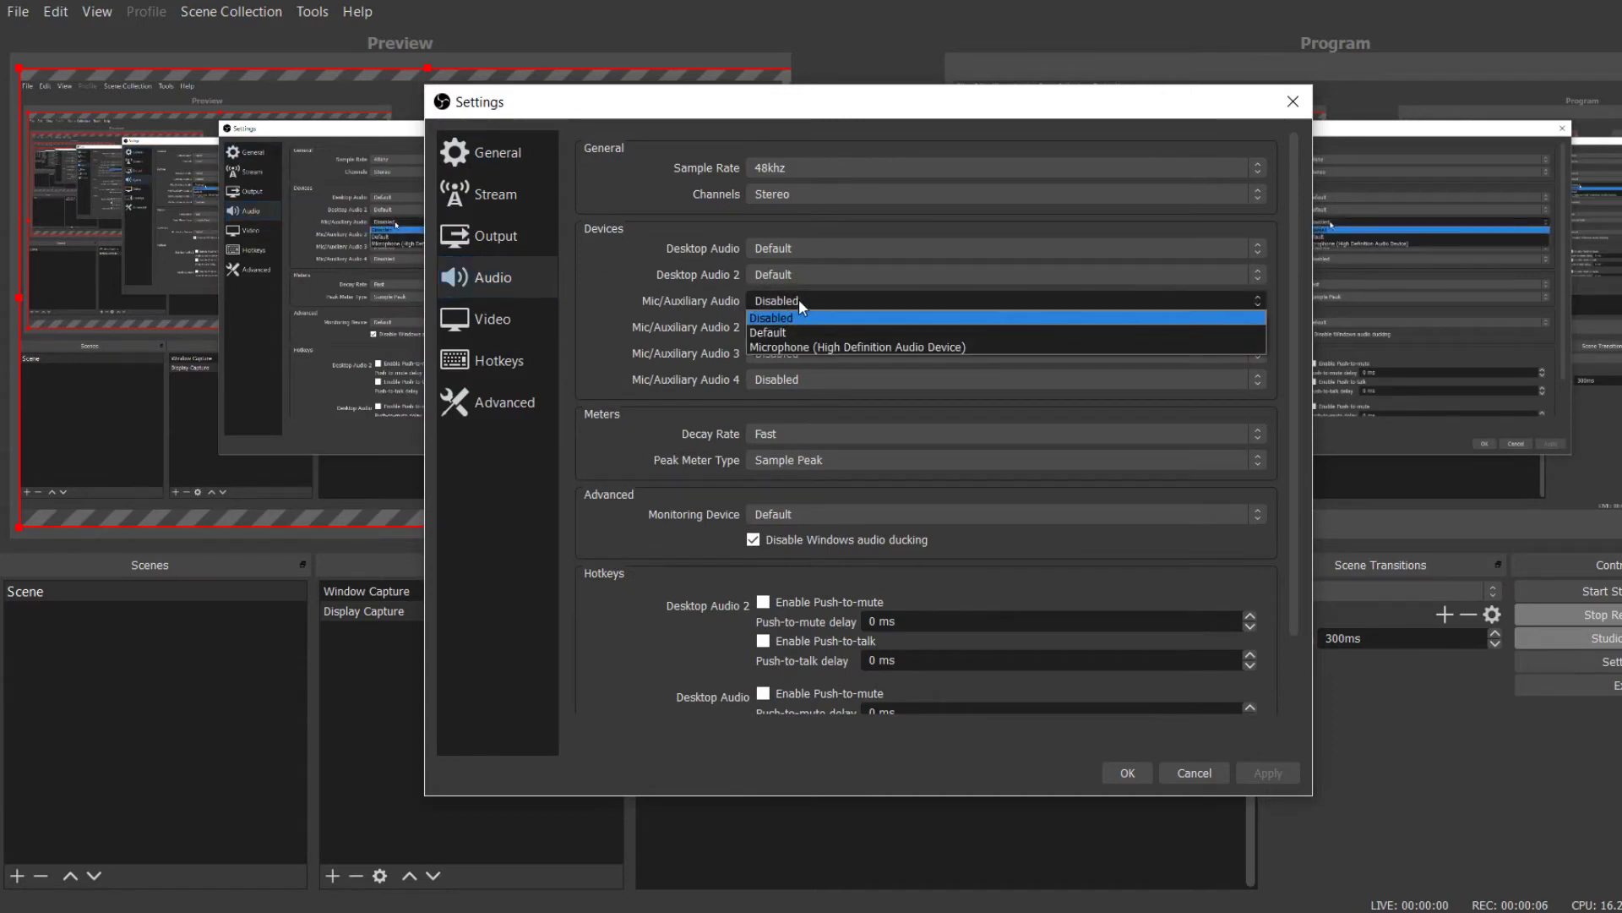
pyautogui.click(834, 347)
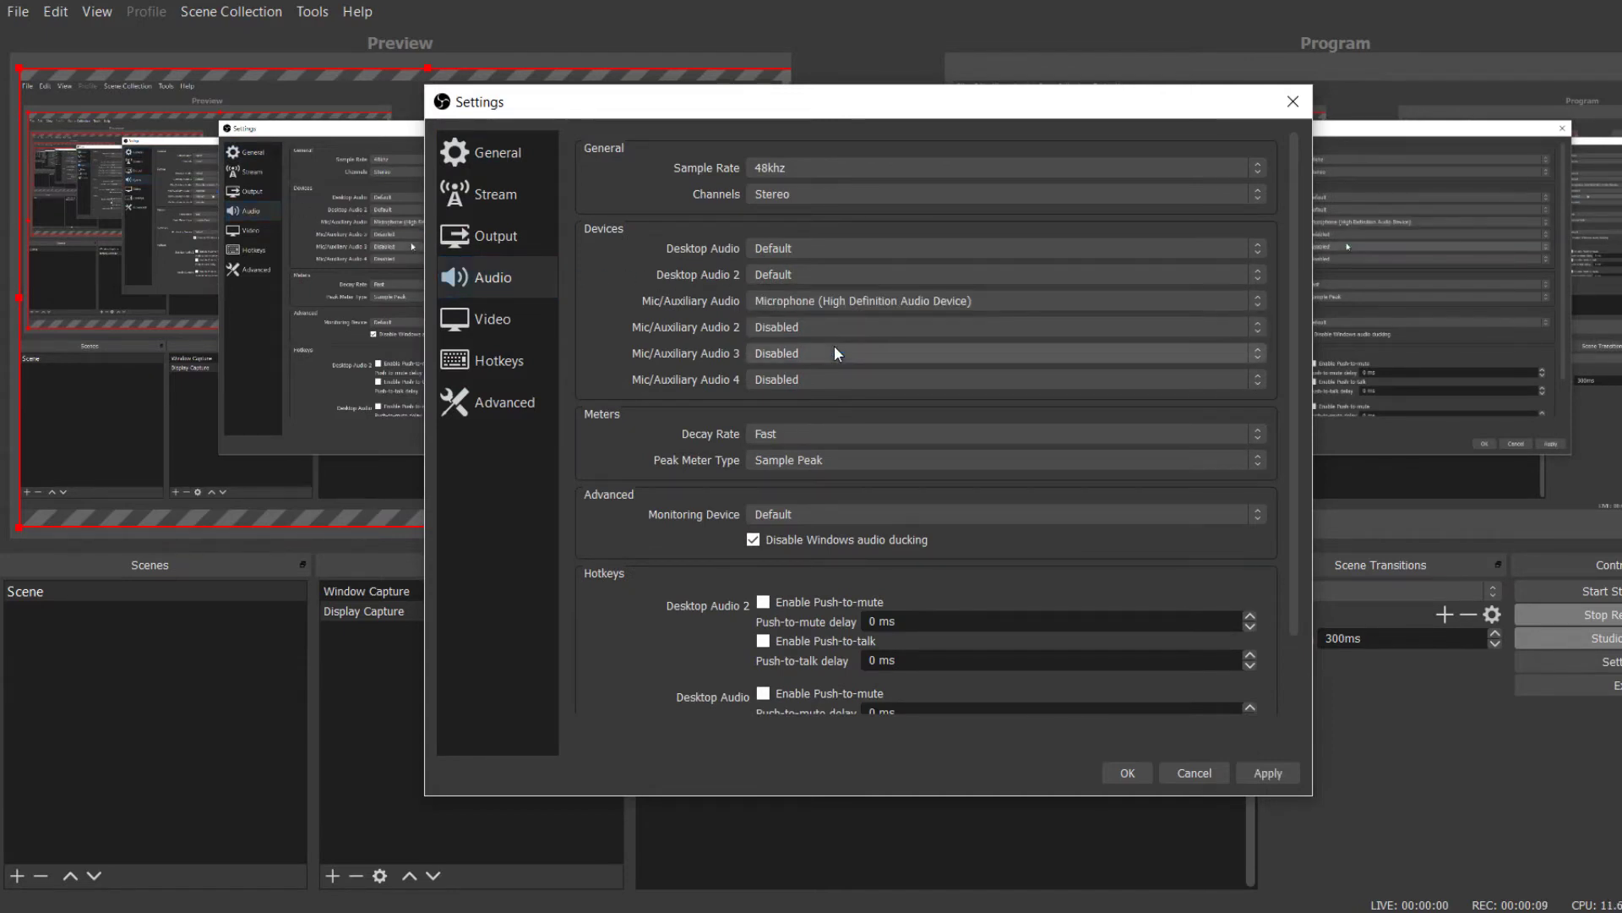
pyautogui.click(1129, 772)
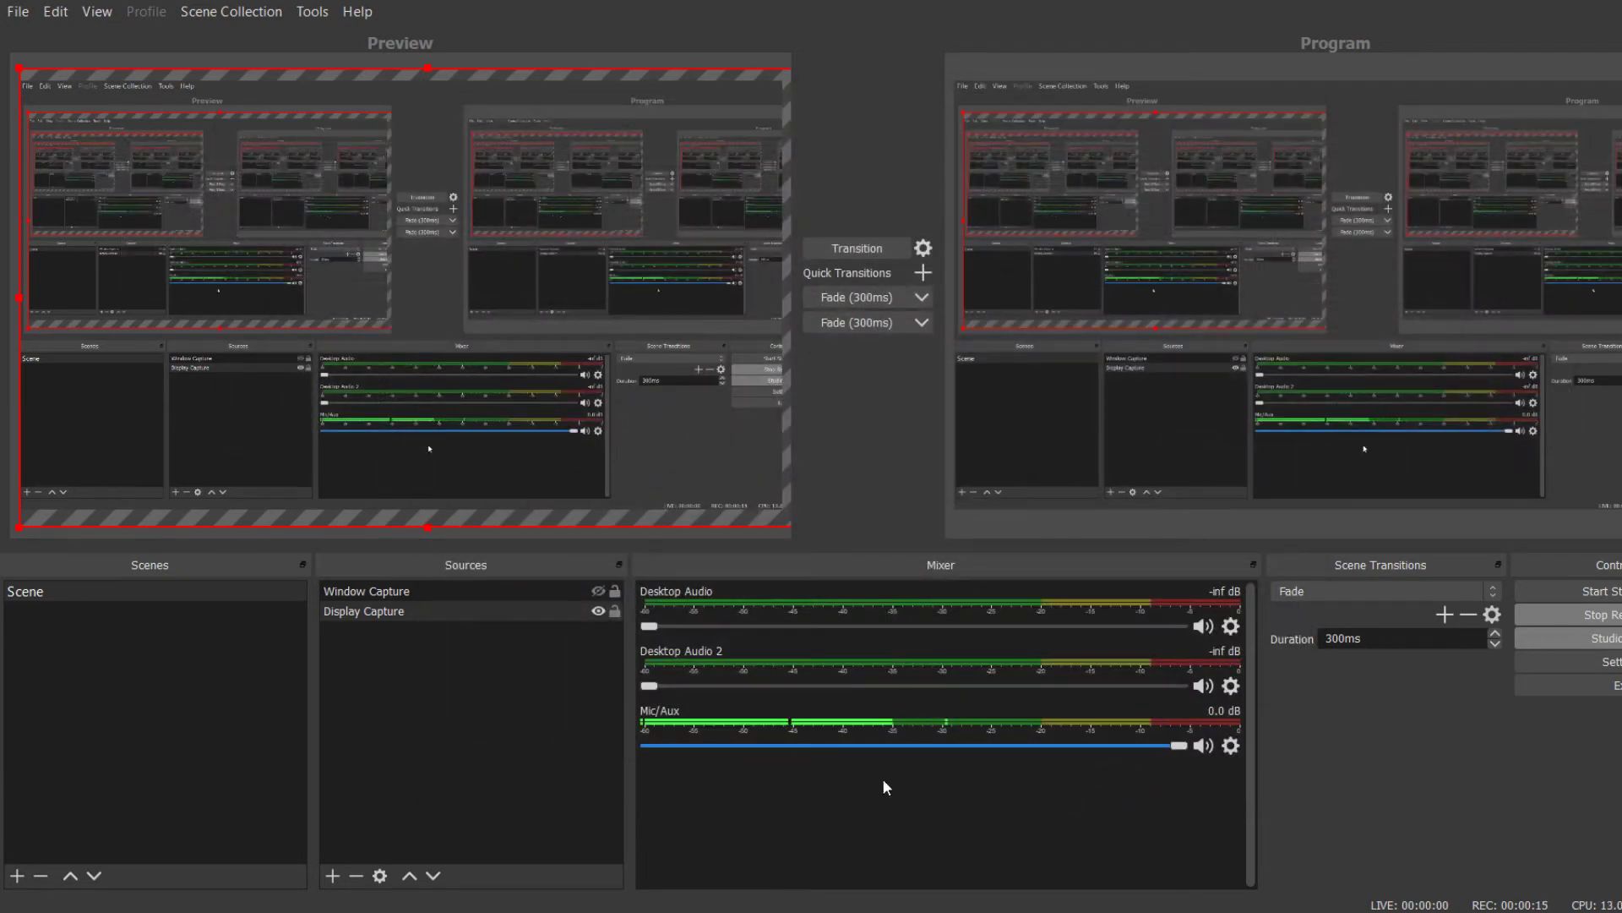
# Add a Gain filter to the Mic/Aux source and lower it to -30 dB.
pyautogui.click(1233, 748)
pyautogui.click(1272, 695)
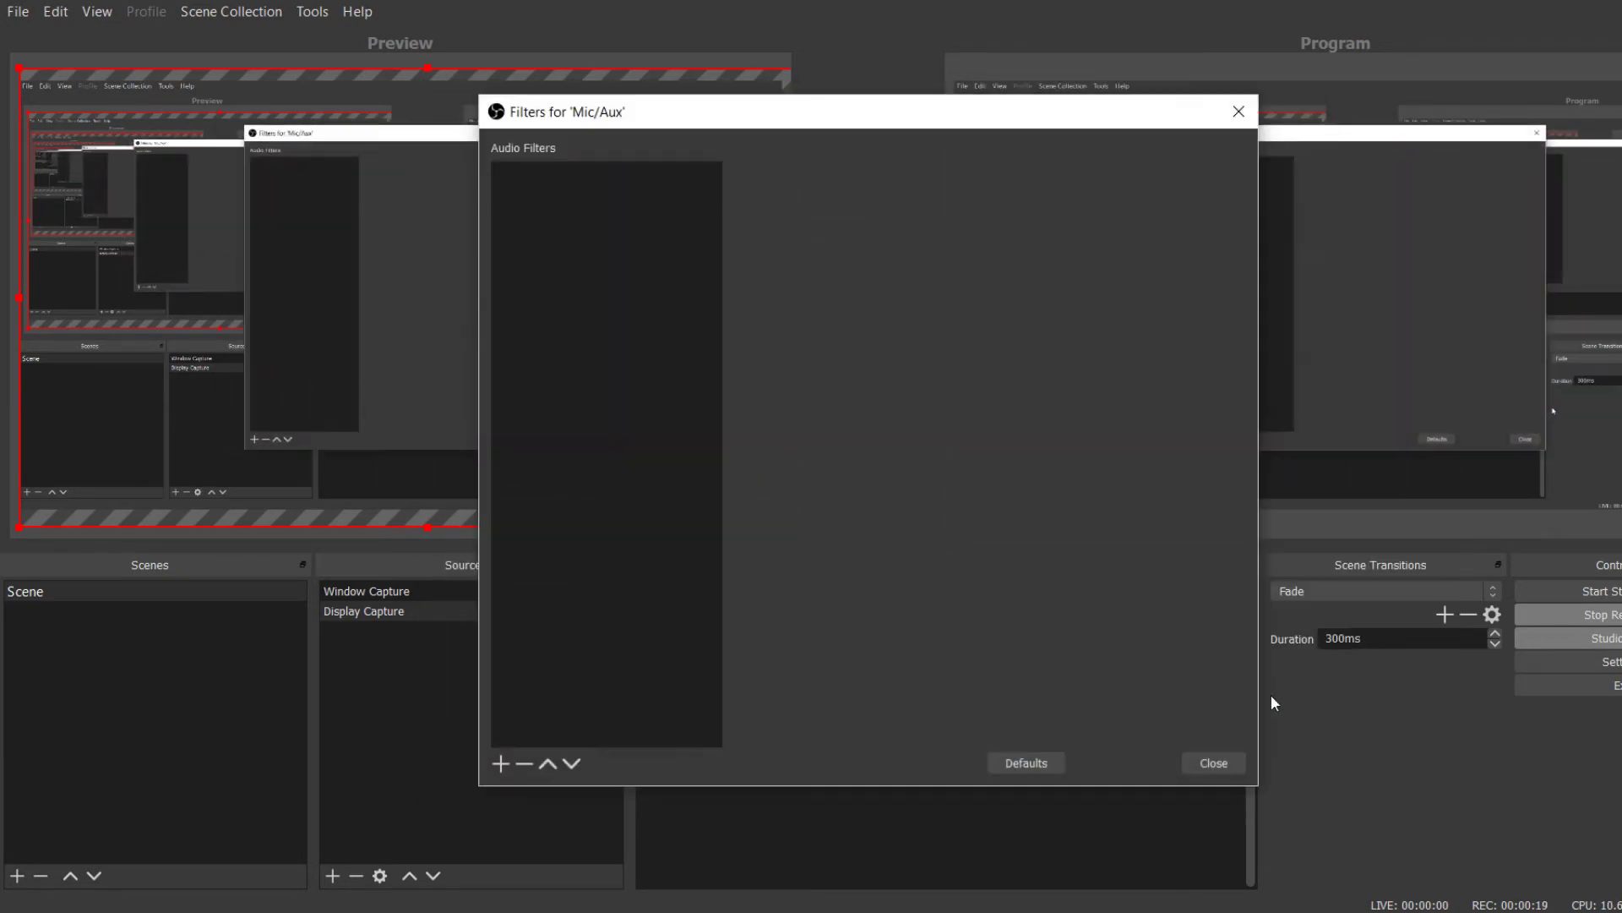
pyautogui.click(501, 763)
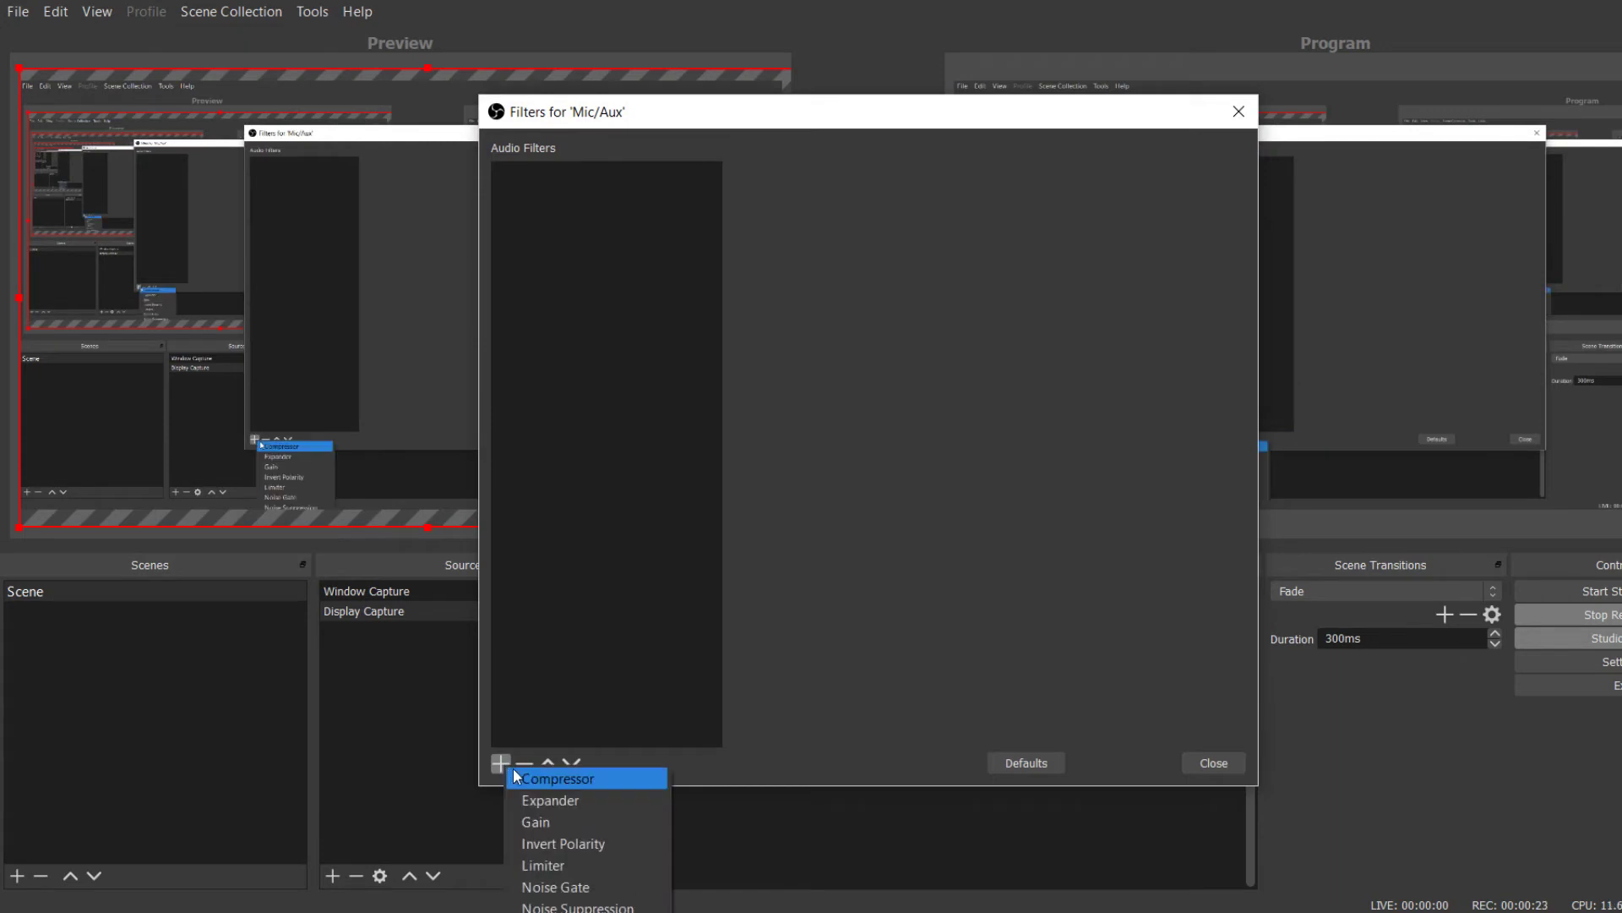
pyautogui.click(557, 821)
pyautogui.press('Return')
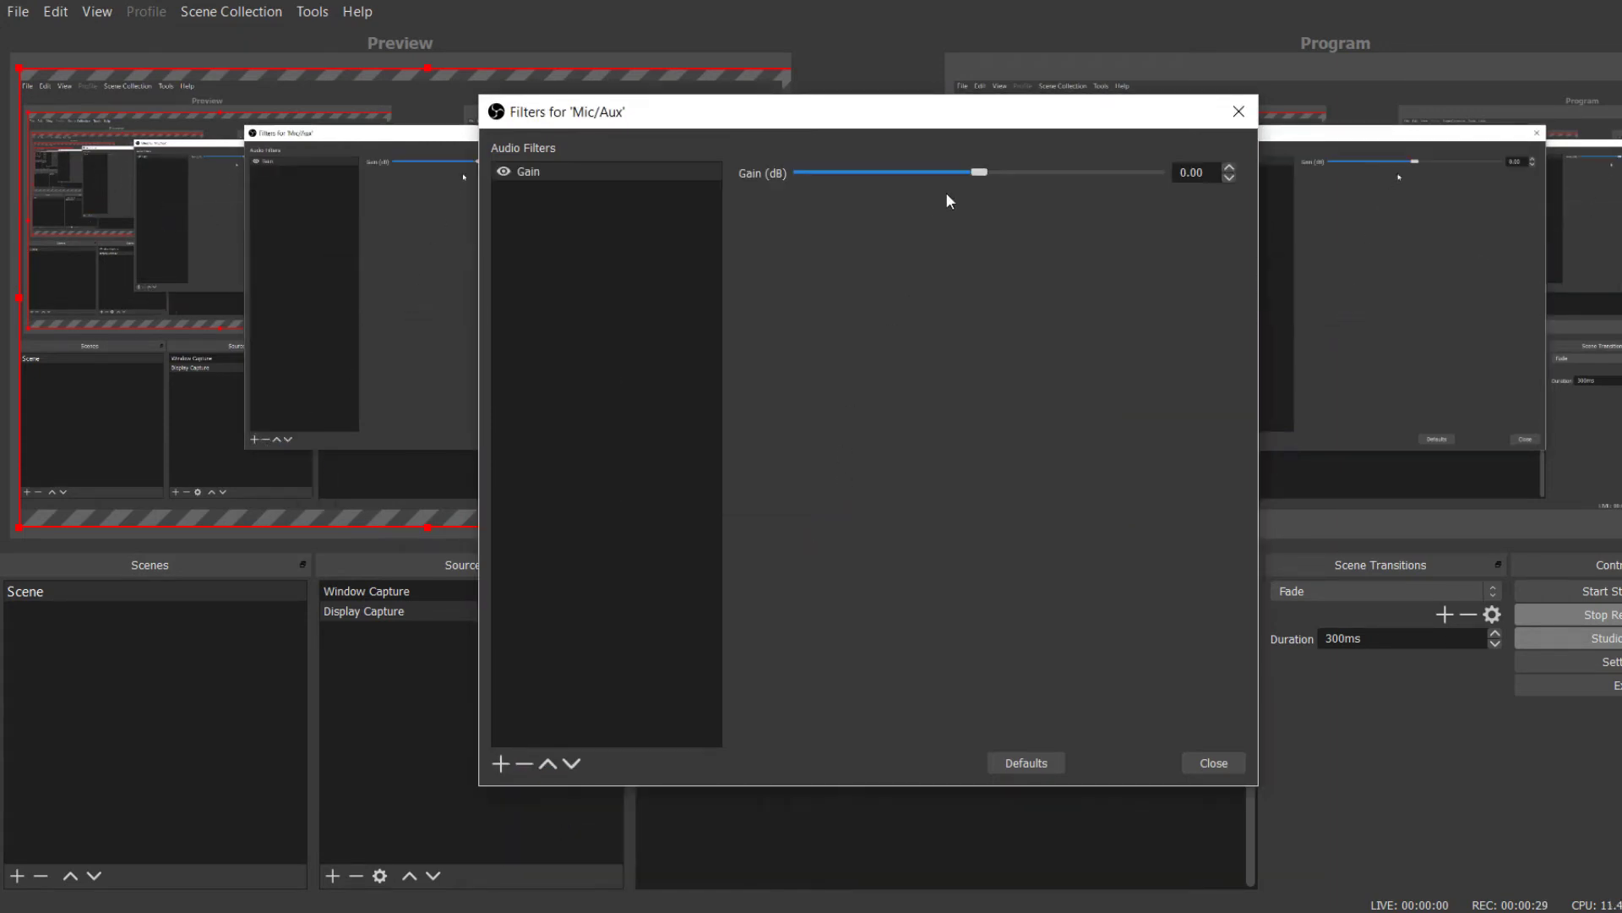
pyautogui.moveTo(974, 173); pyautogui.dragTo(797, 173)
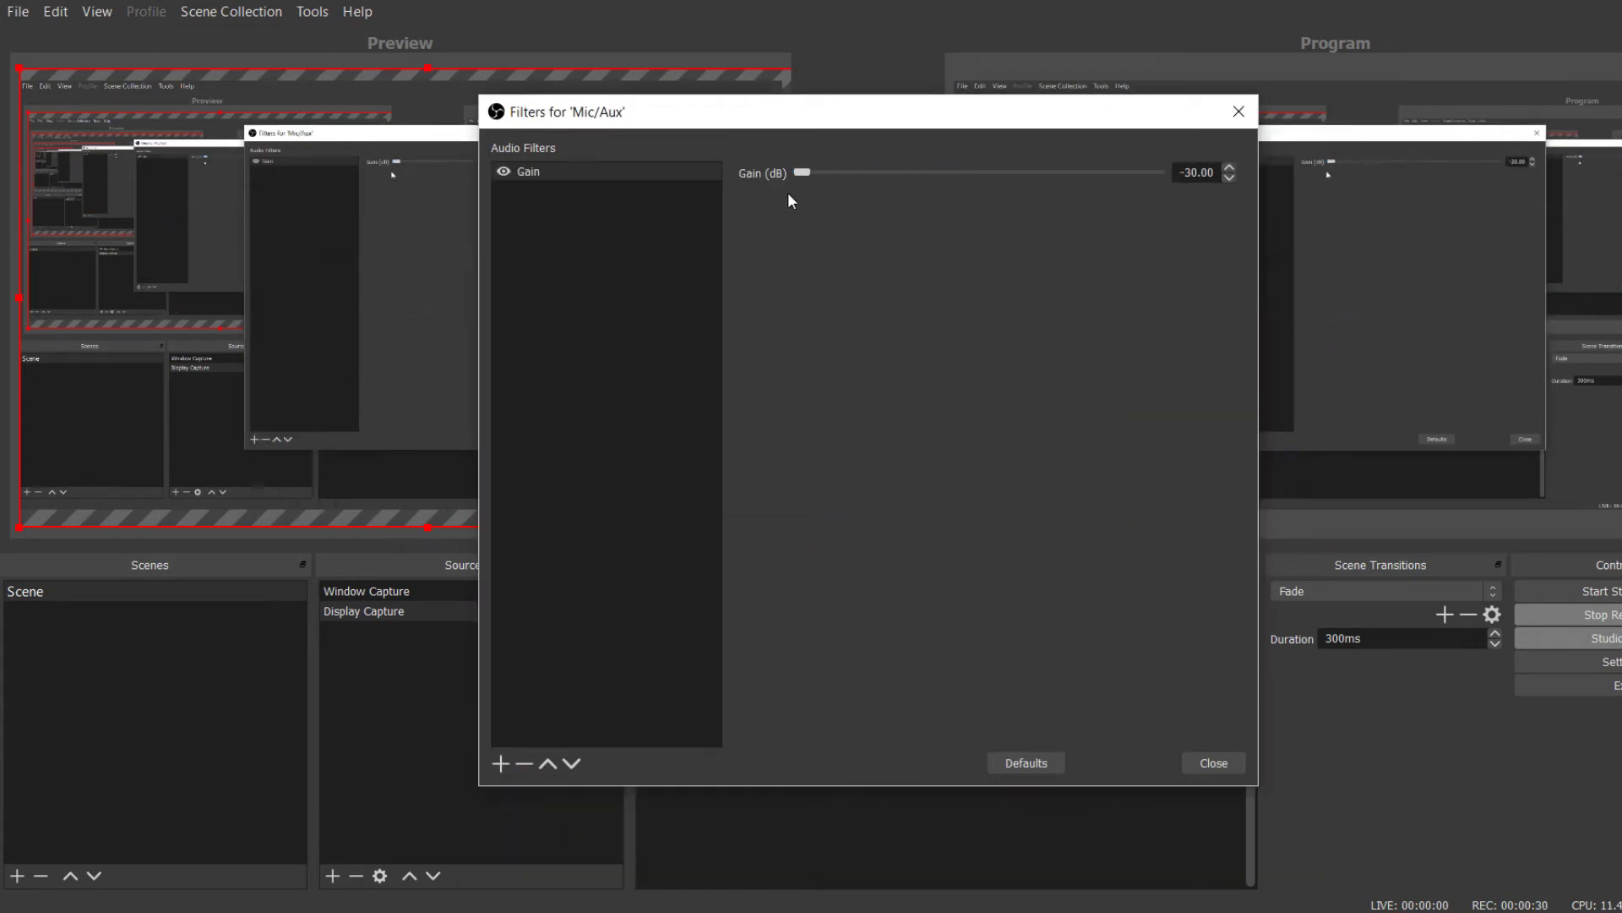
# Add a VST 2.x filter using reastream-standalone and bring up its plug-in interface.
pyautogui.click(501, 763)
pyautogui.click(584, 777)
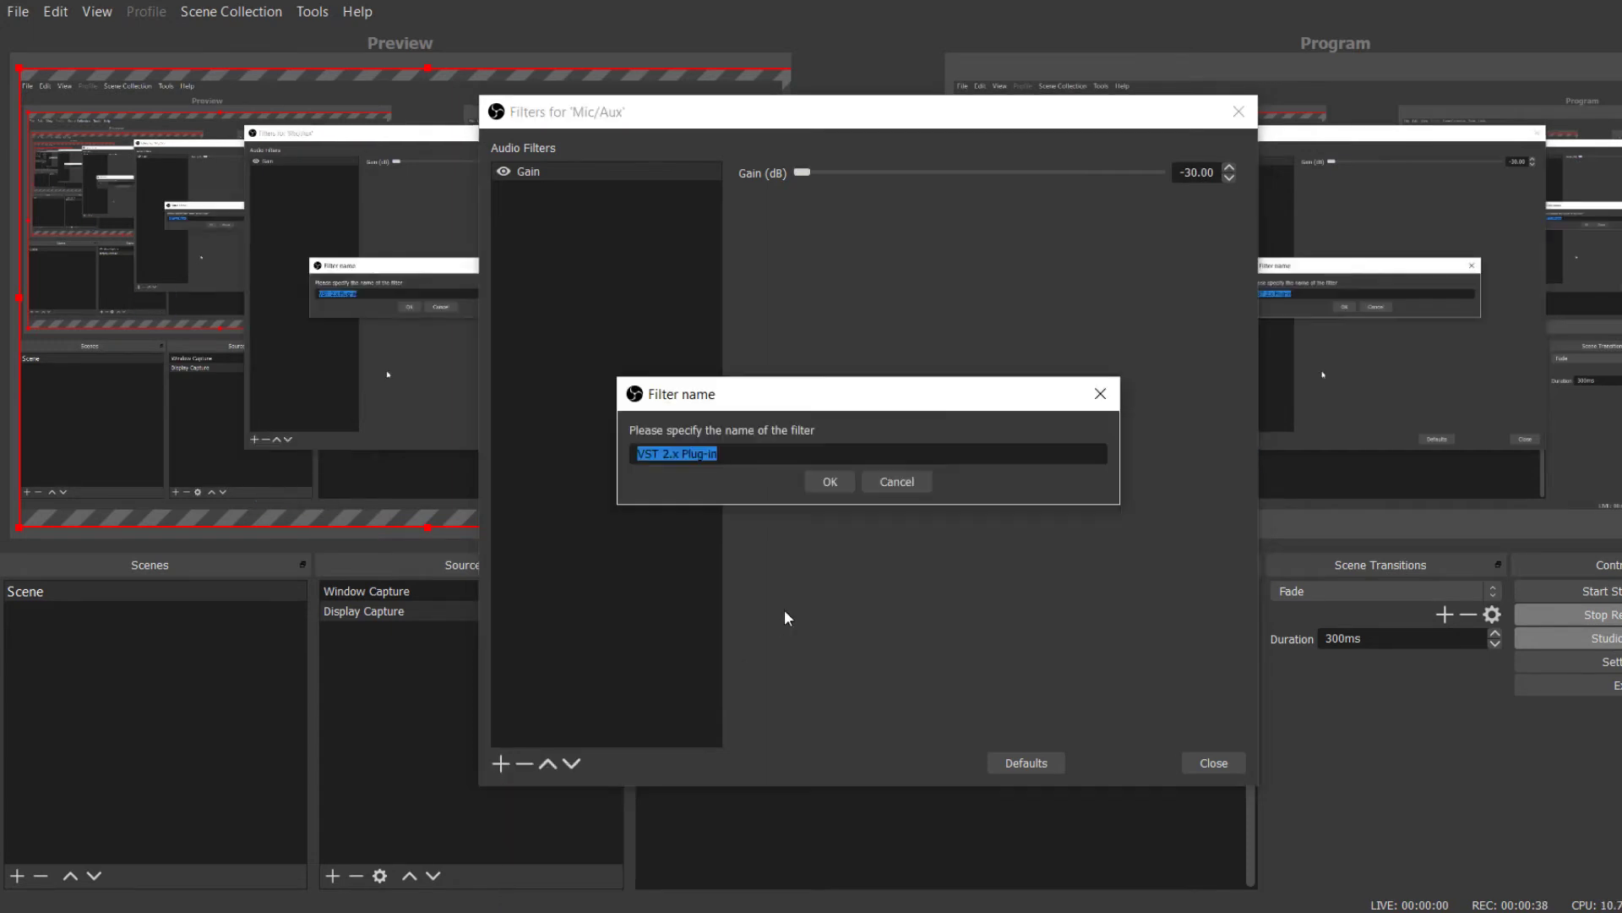
pyautogui.click(834, 483)
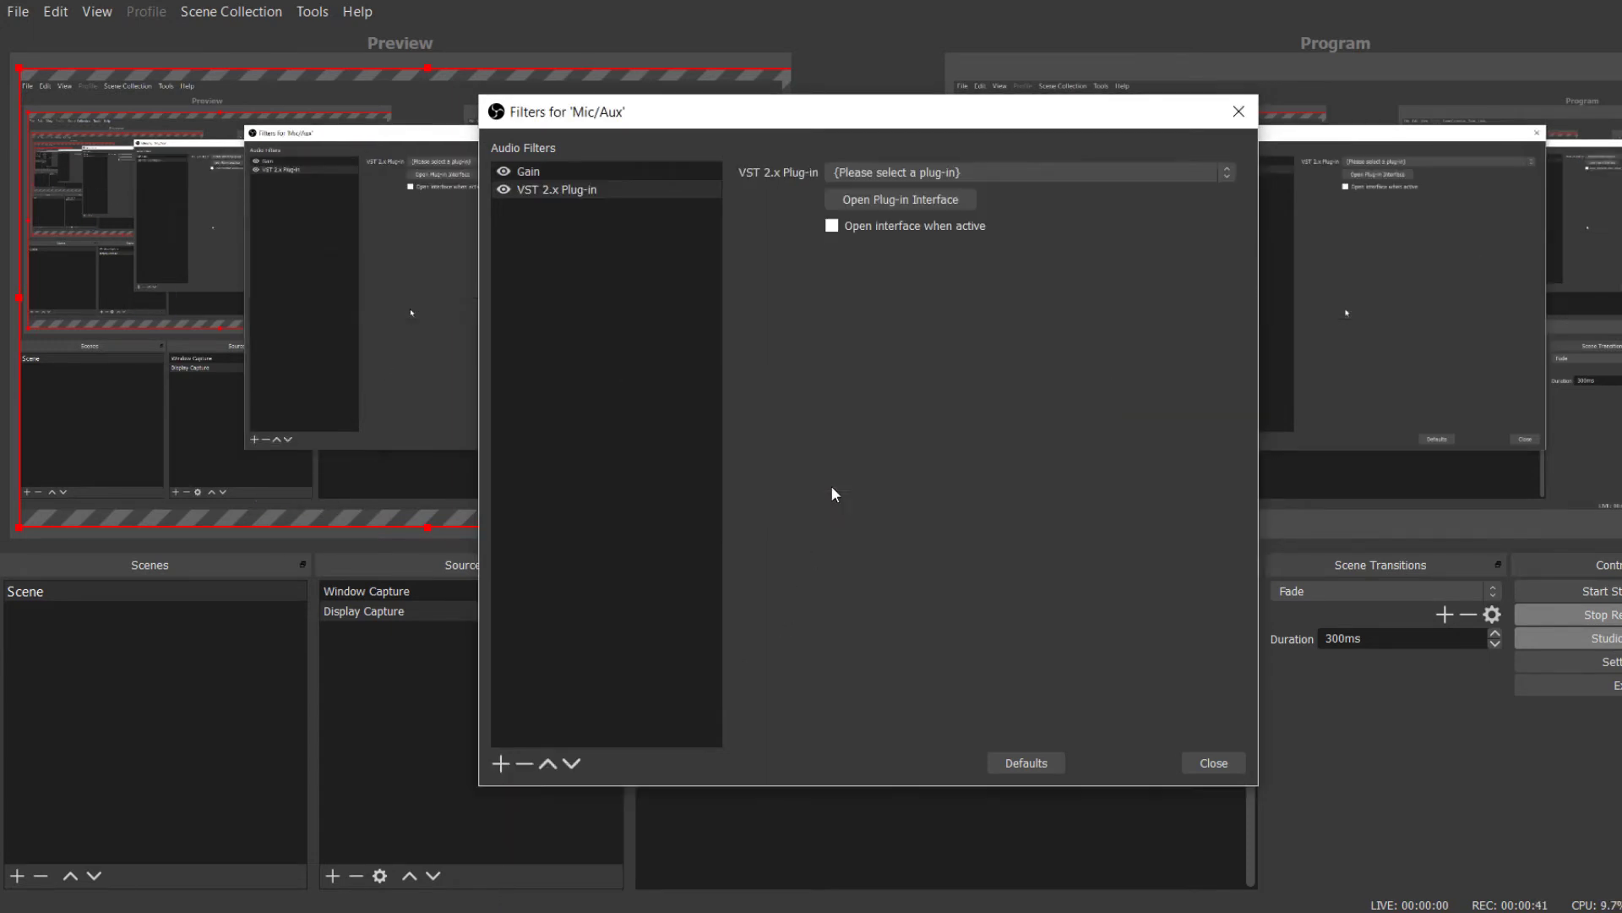
pyautogui.click(1088, 172)
pyautogui.moveTo(1230, 264); pyautogui.dragTo(1224, 633)
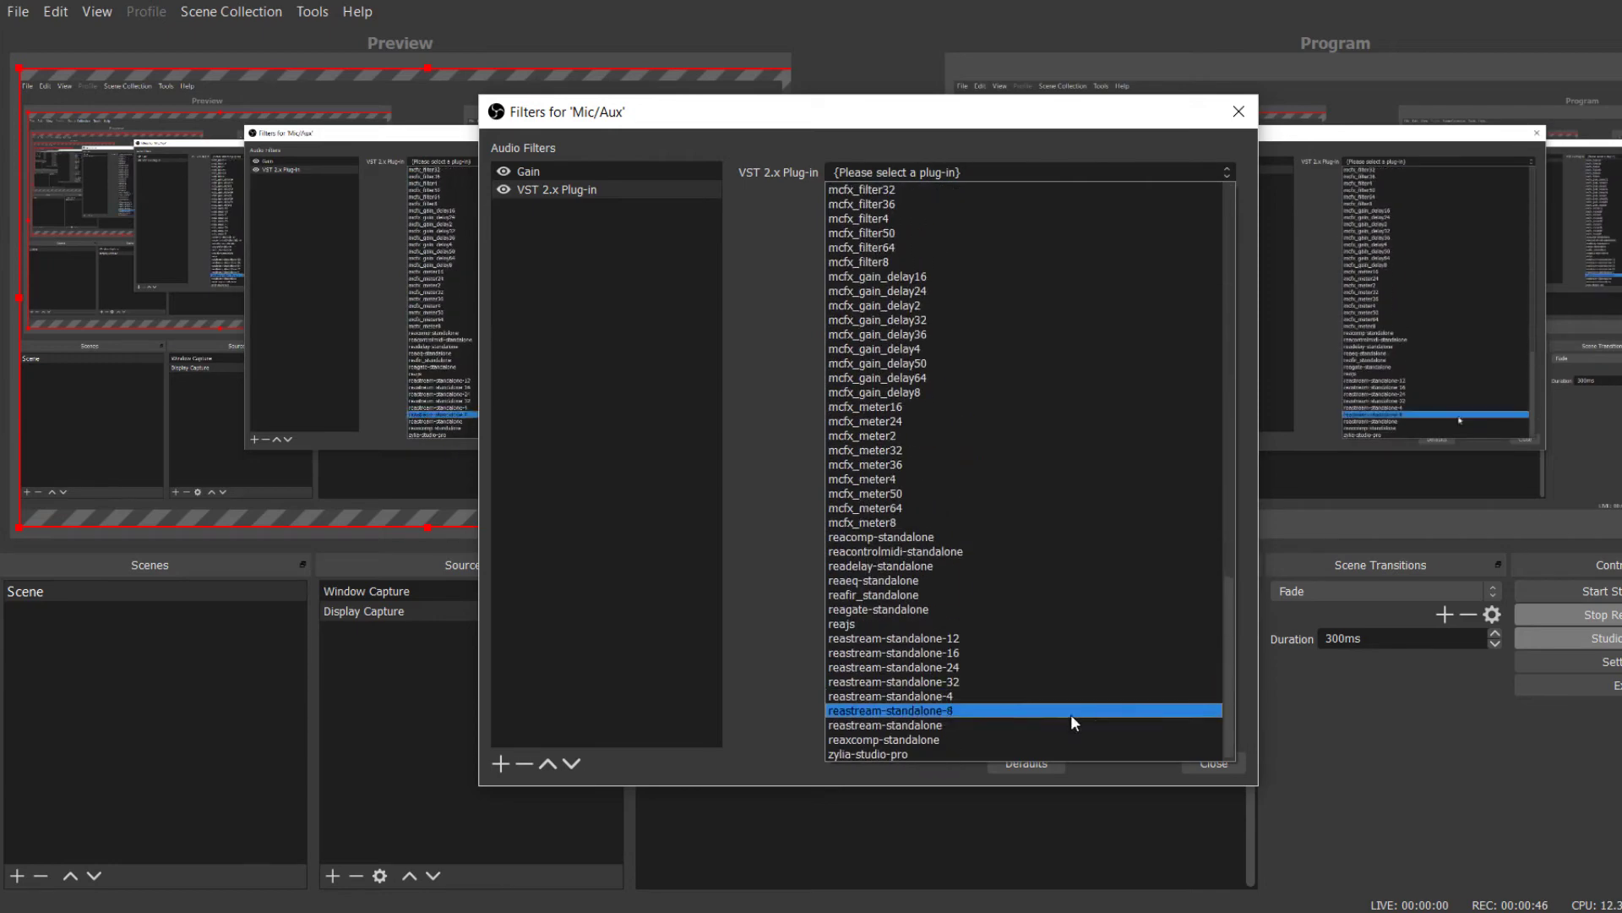
pyautogui.click(1072, 714)
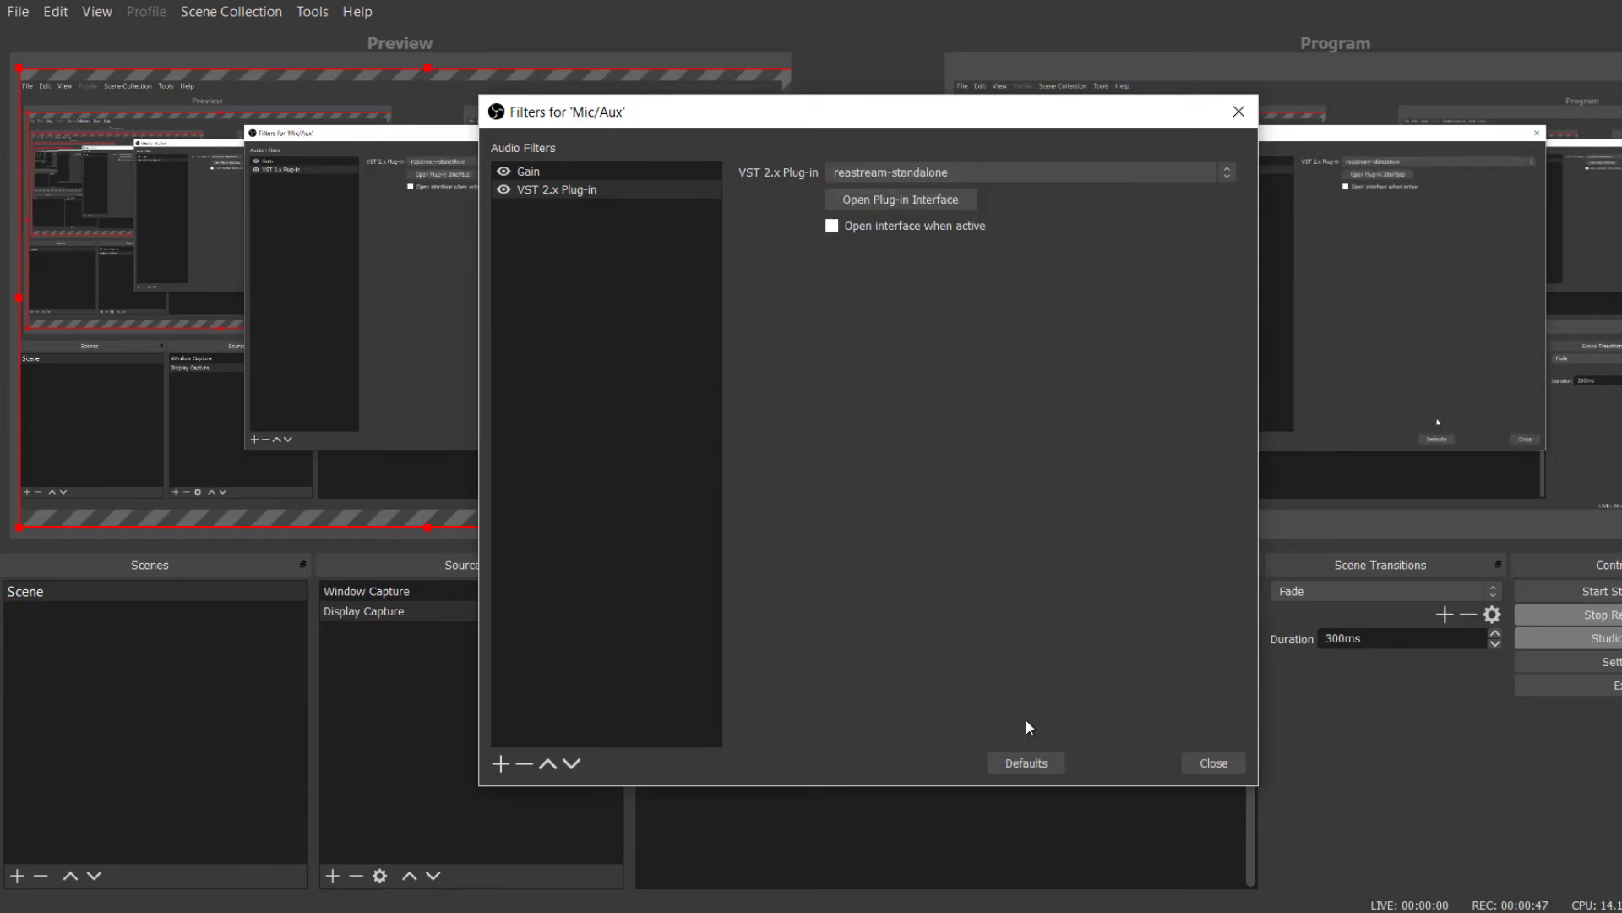
pyautogui.click(899, 197)
pyautogui.moveTo(786, 203); pyautogui.dragTo(888, 345)
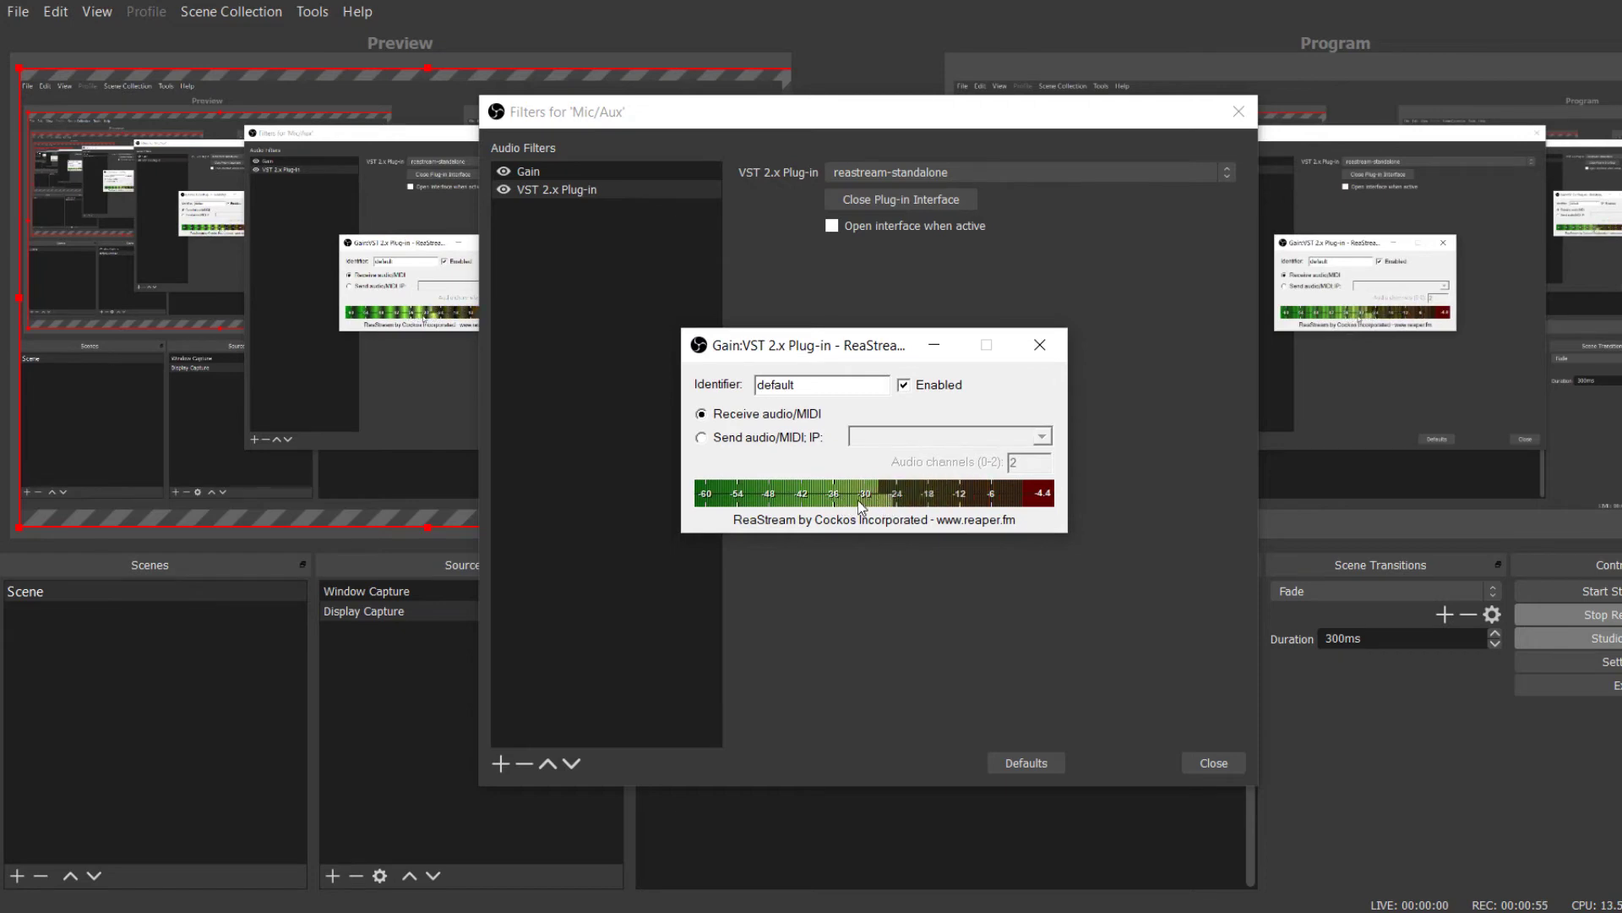
# Return to REAPER and place OBS's ReaStream window beside the FX: Track 1 chain.
pyautogui.click(278, 893)
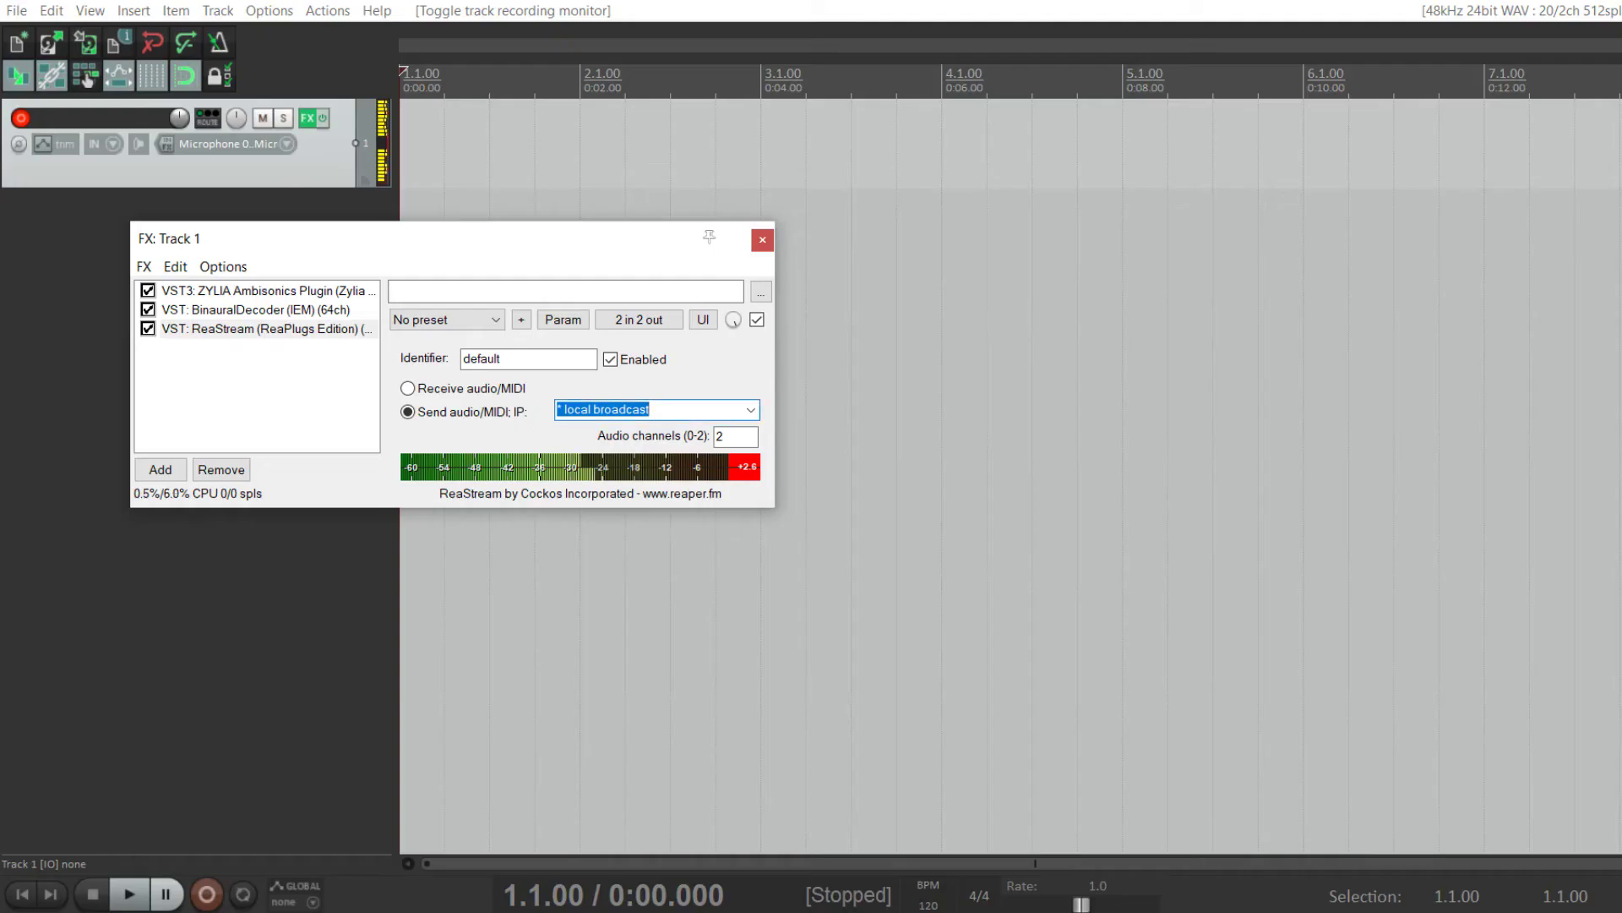
pyautogui.click(432, 876)
pyautogui.moveTo(812, 333); pyautogui.dragTo(897, 317)
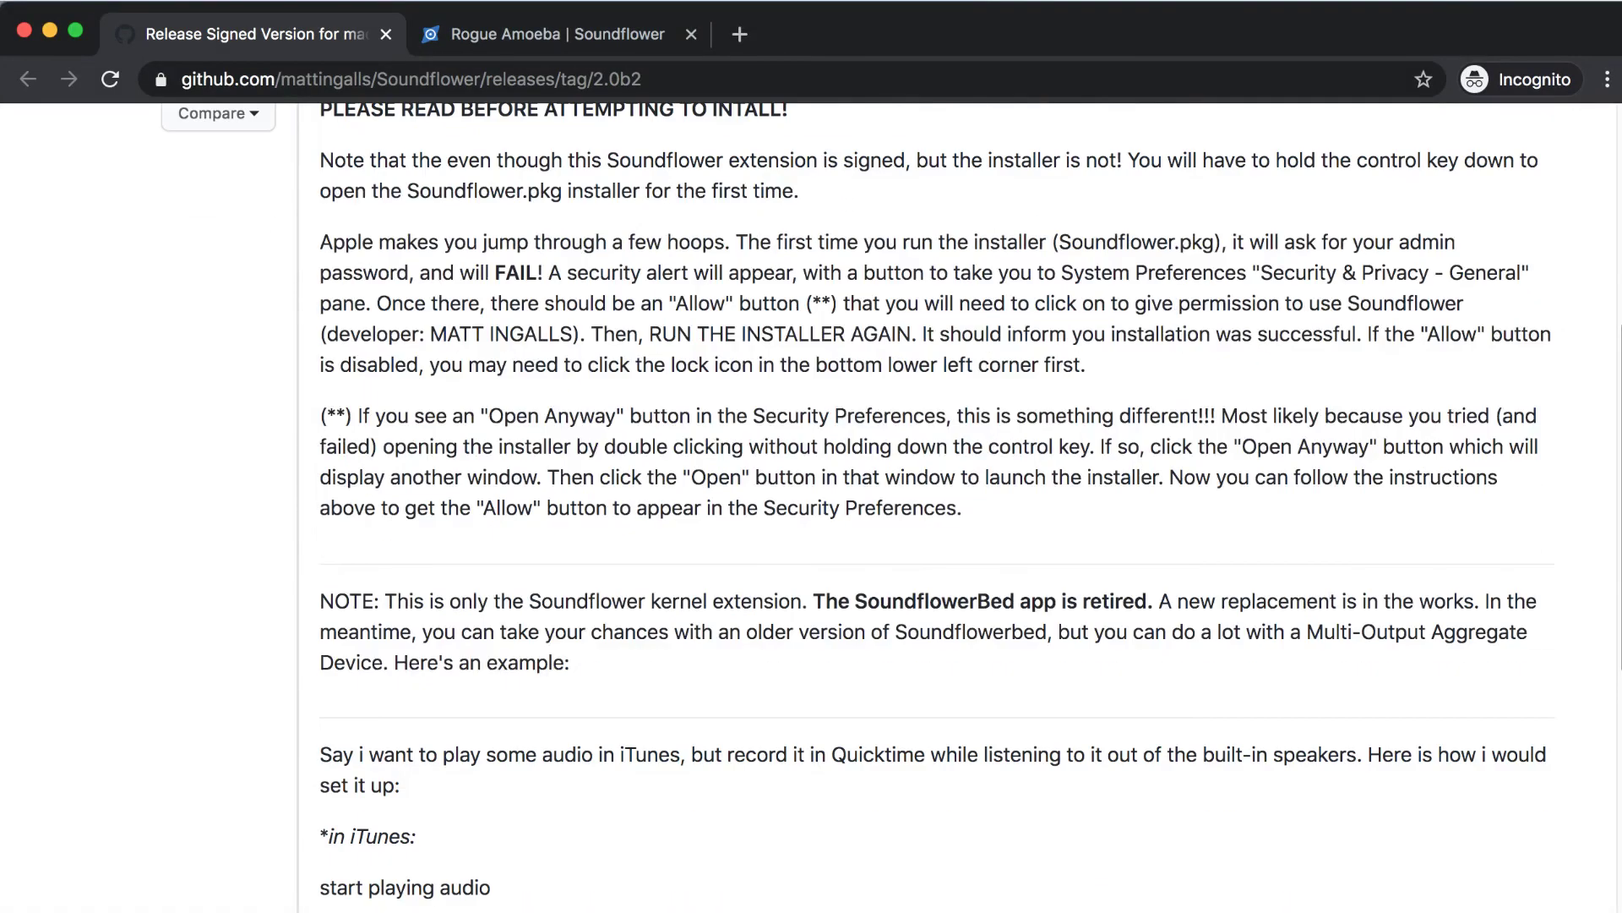
pyautogui.scroll(-5, 811, 507)
pyautogui.scroll(-4, 811, 507)
pyautogui.scroll(-4, 812, 507)
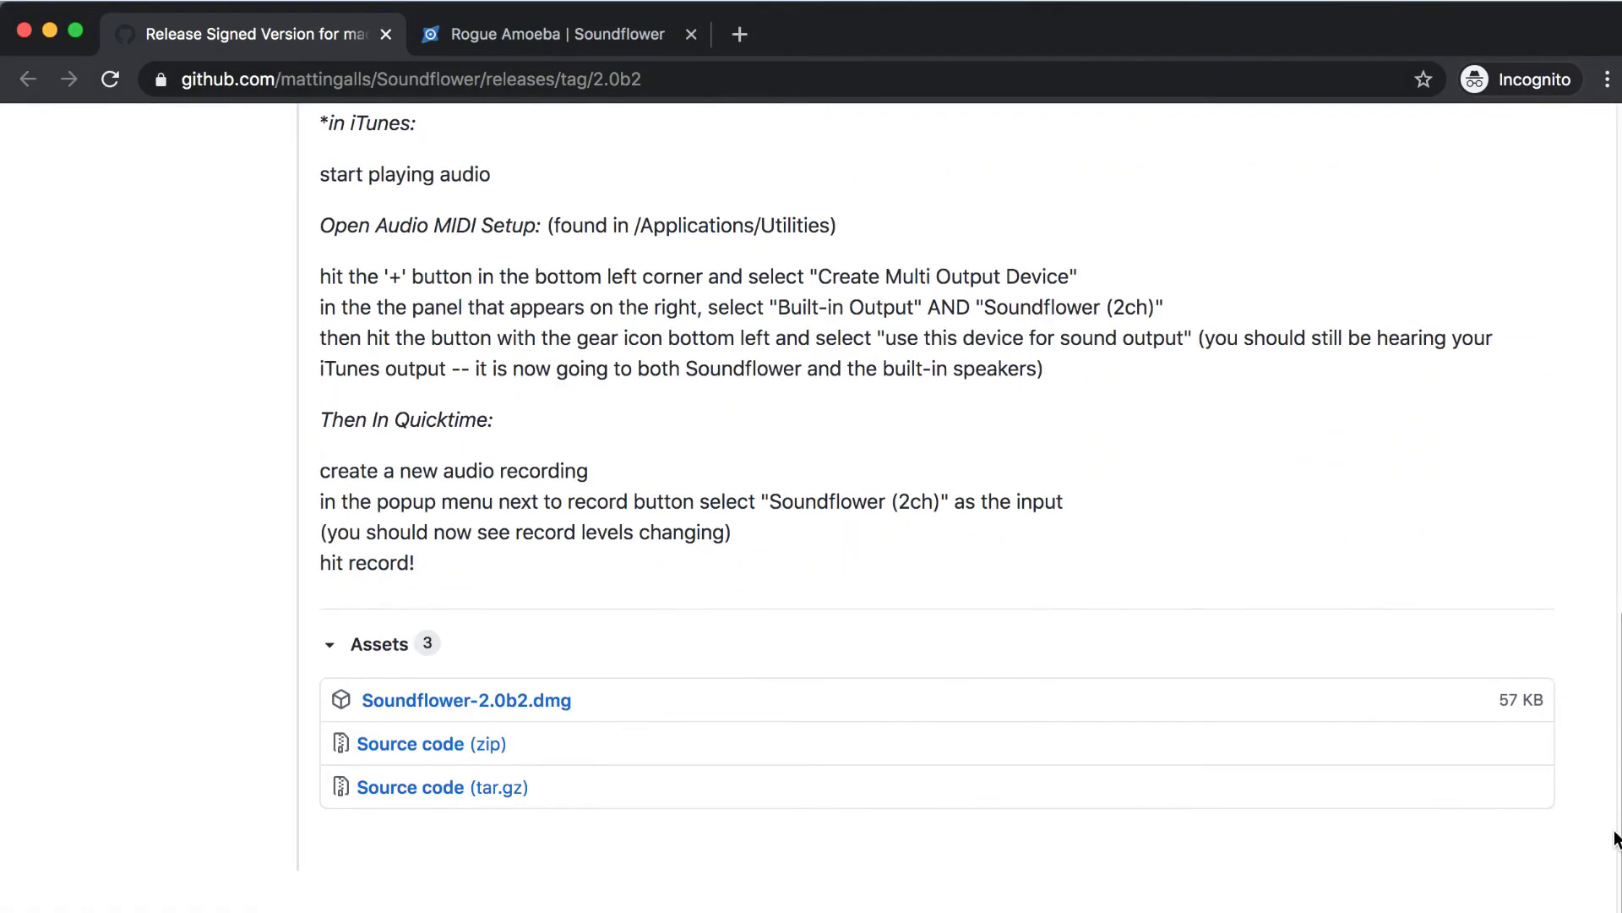
pyautogui.scroll(-1, 1615, 840)
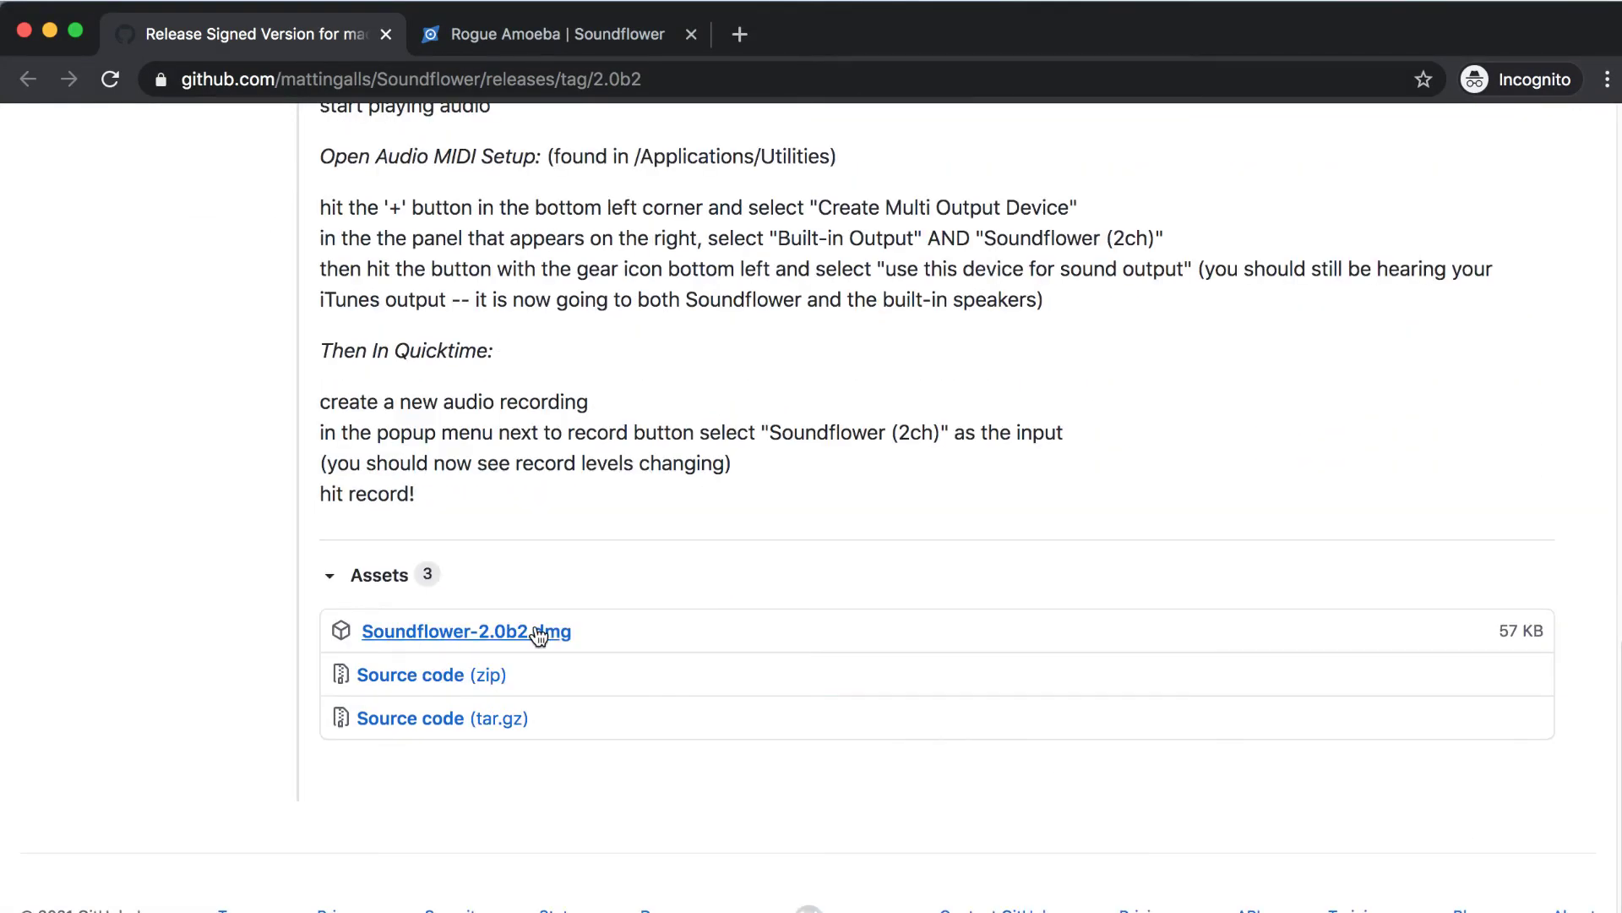
# Launch Audio MIDI Setup from Spotlight by searching 'audio'.
pyautogui.press('super+space')
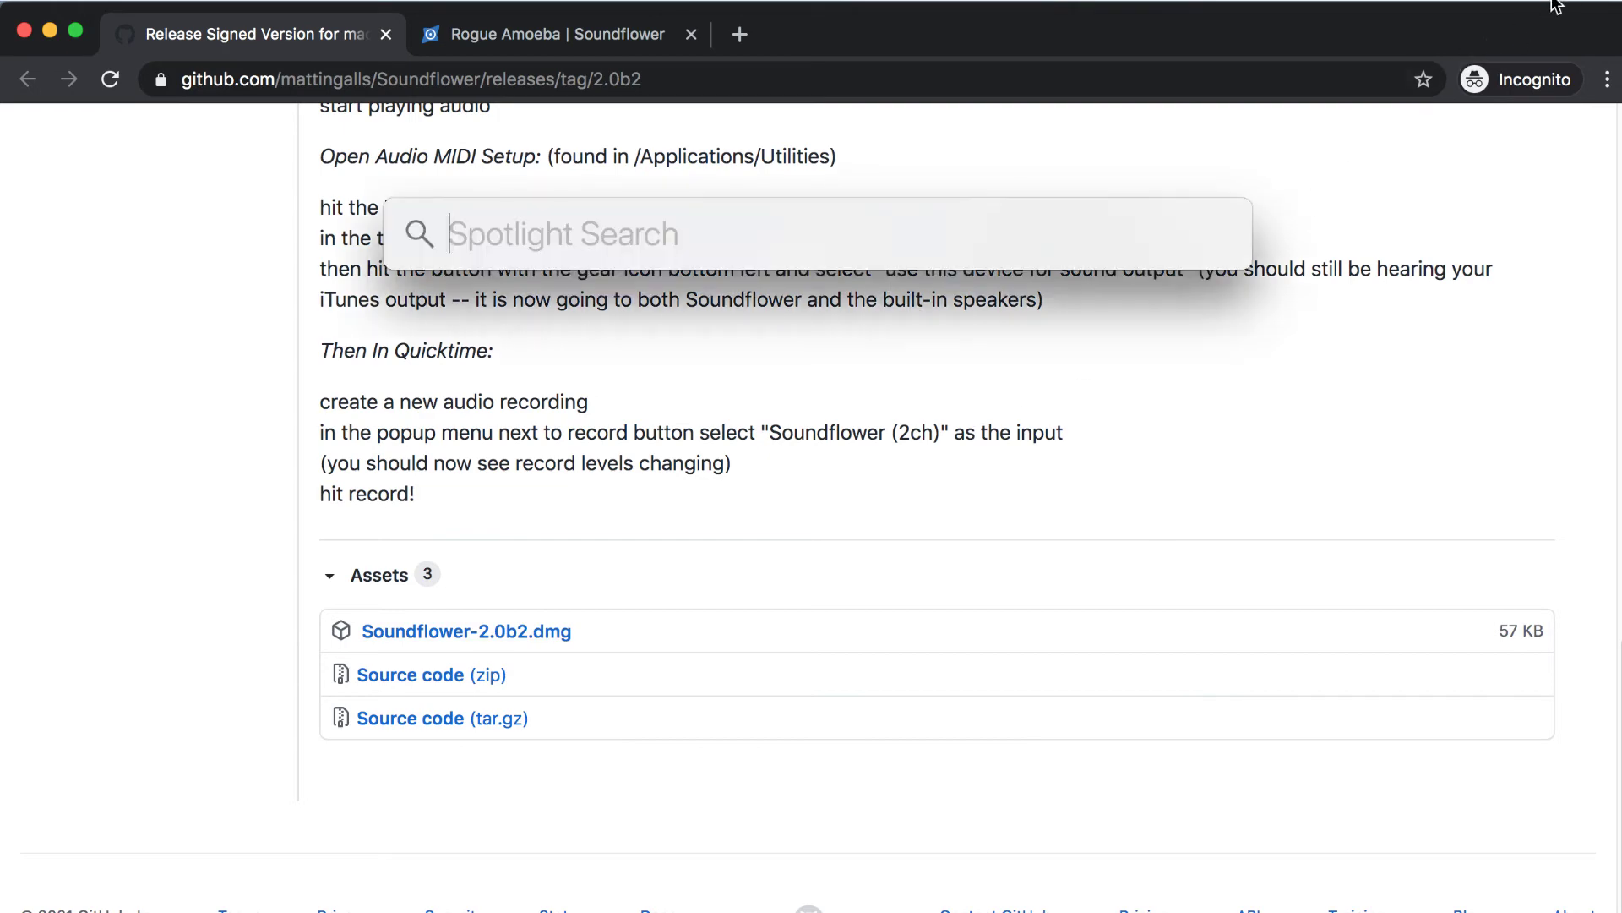
pyautogui.write('audio')
pyautogui.press('Return')
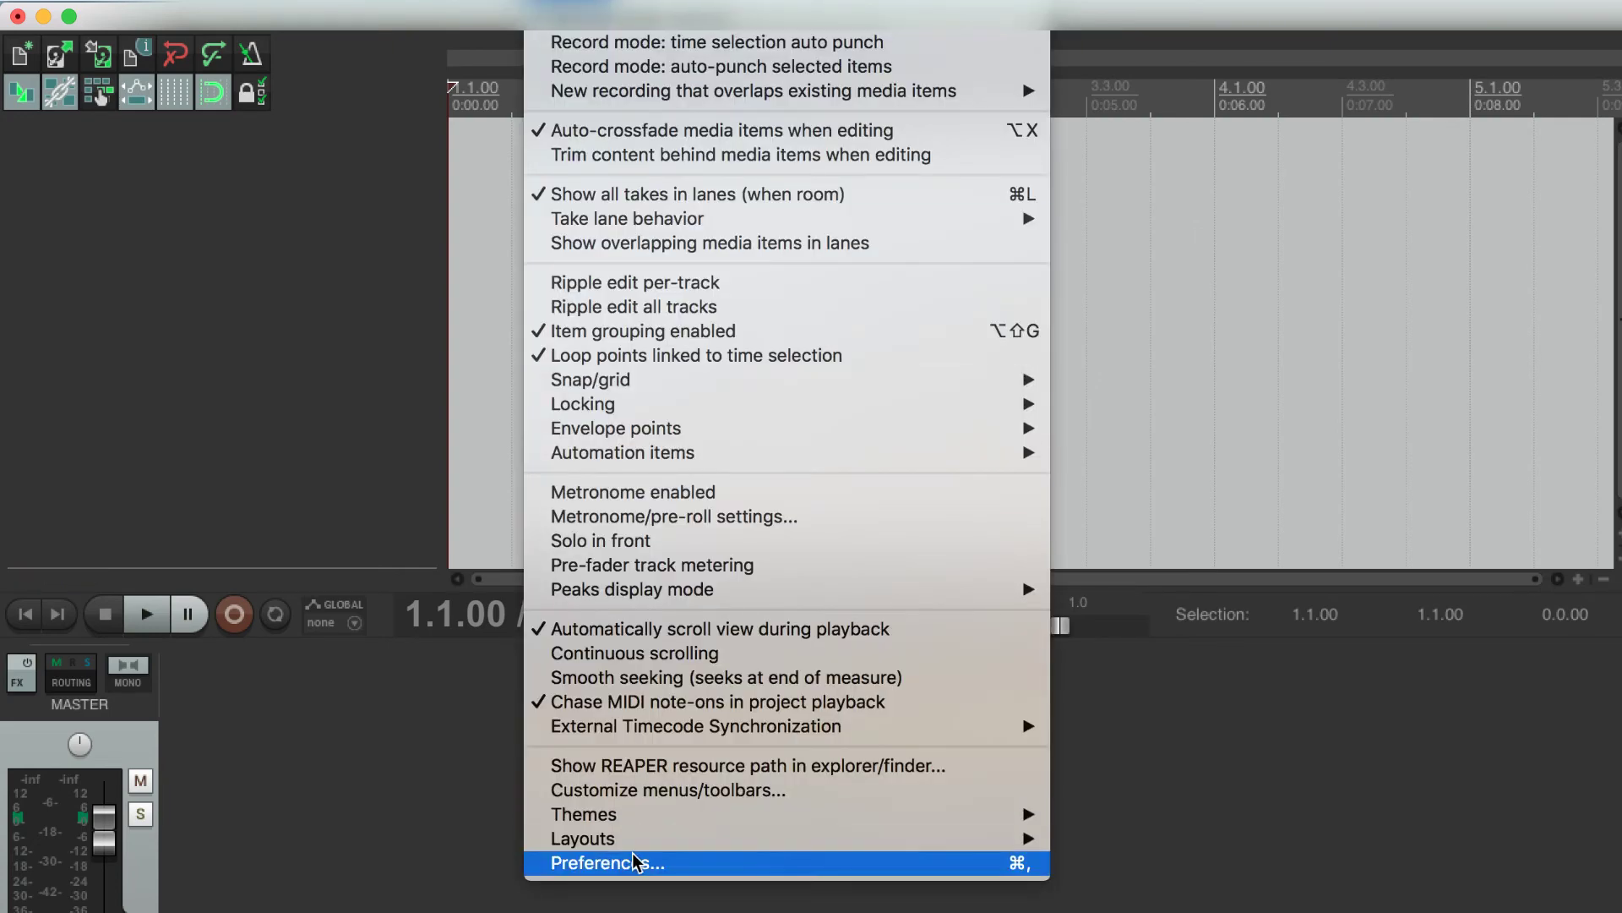
pyautogui.click(637, 863)
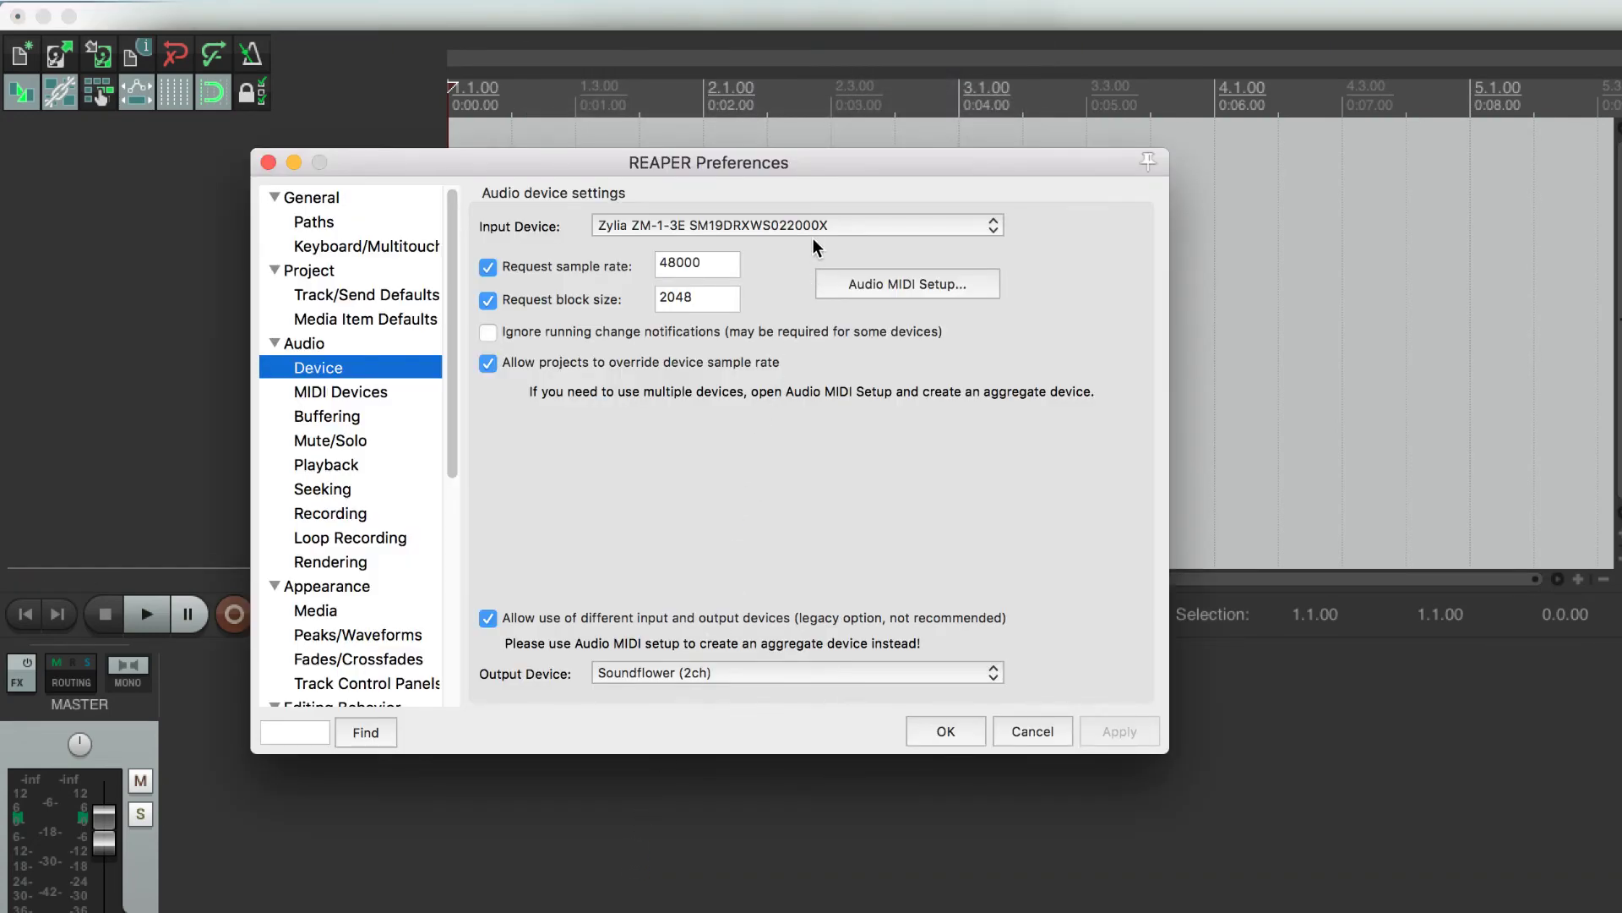
pyautogui.click(813, 230)
pyautogui.click(813, 229)
pyautogui.click(729, 673)
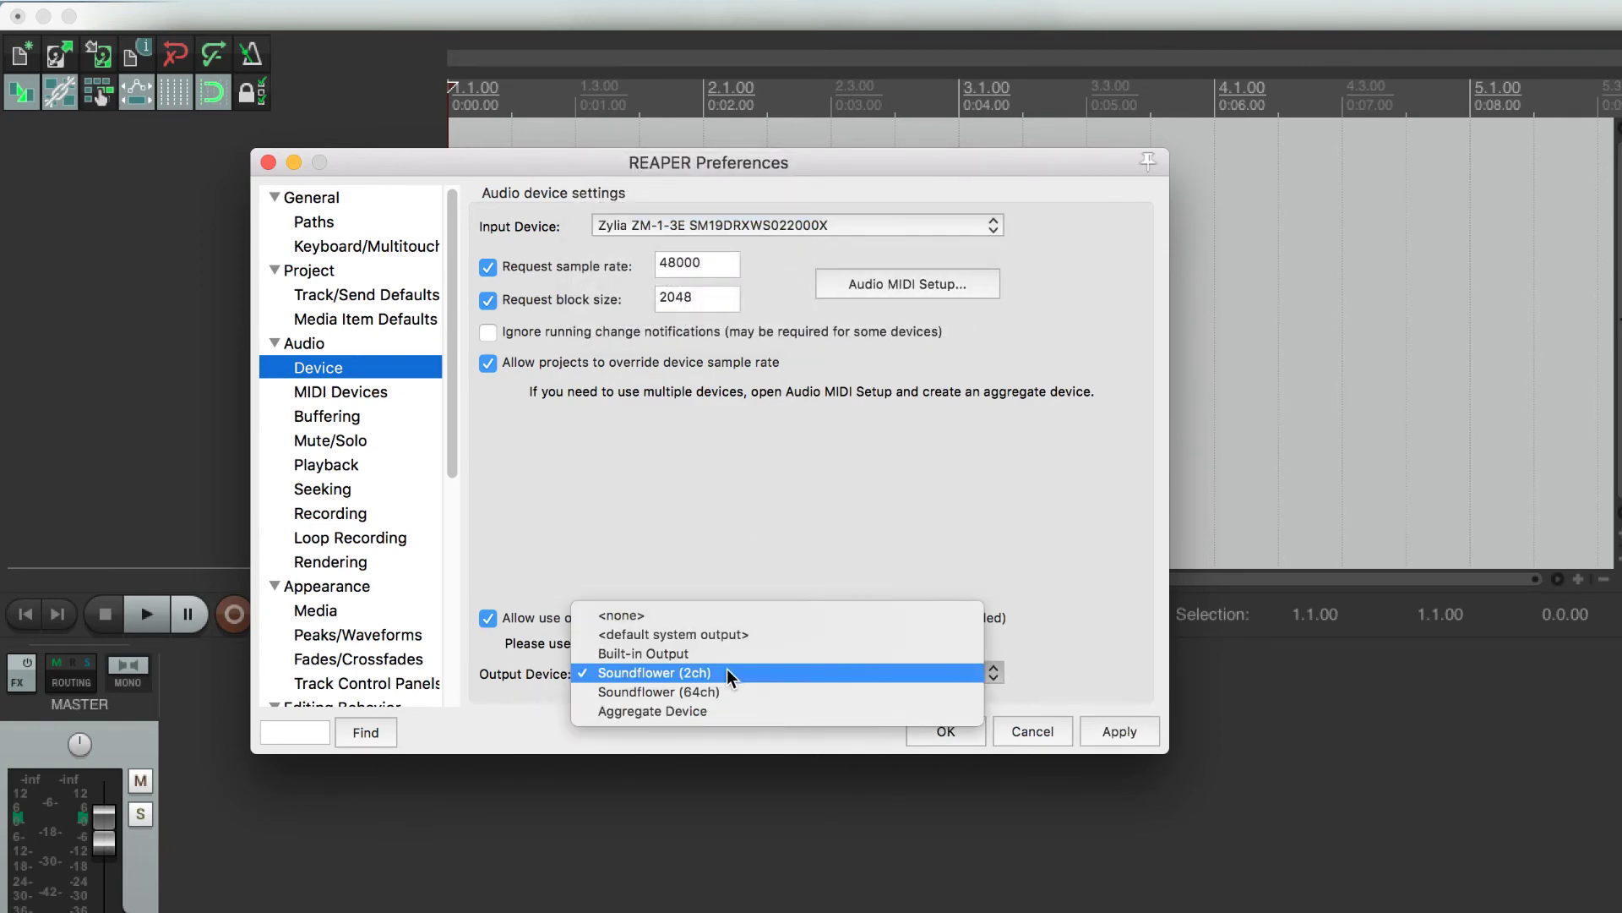
pyautogui.click(726, 671)
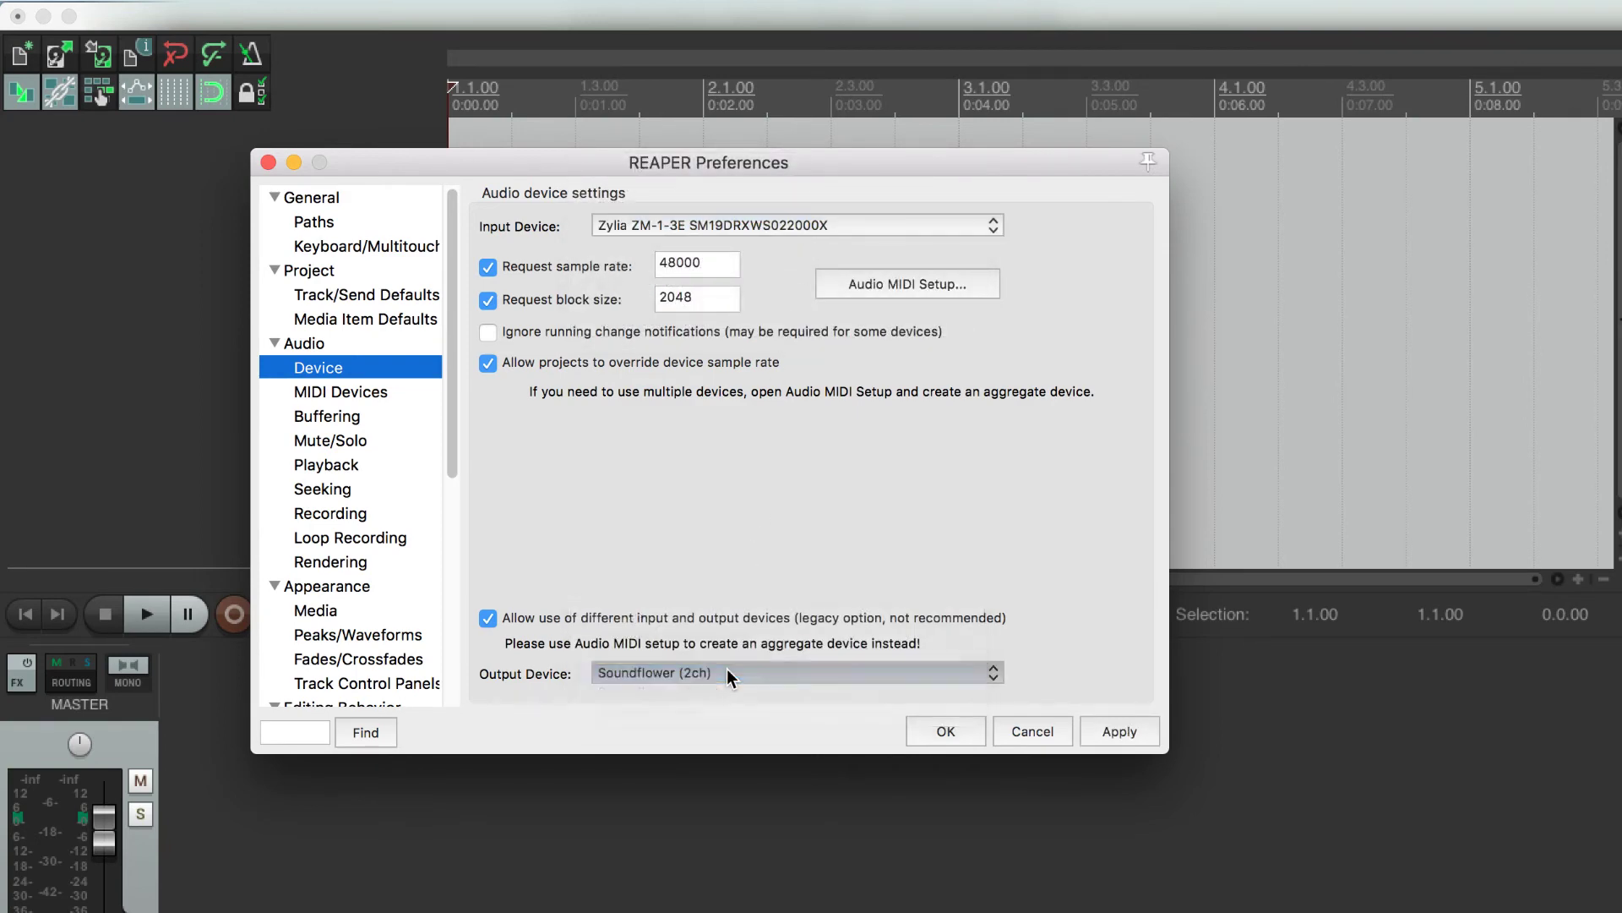
pyautogui.click(920, 730)
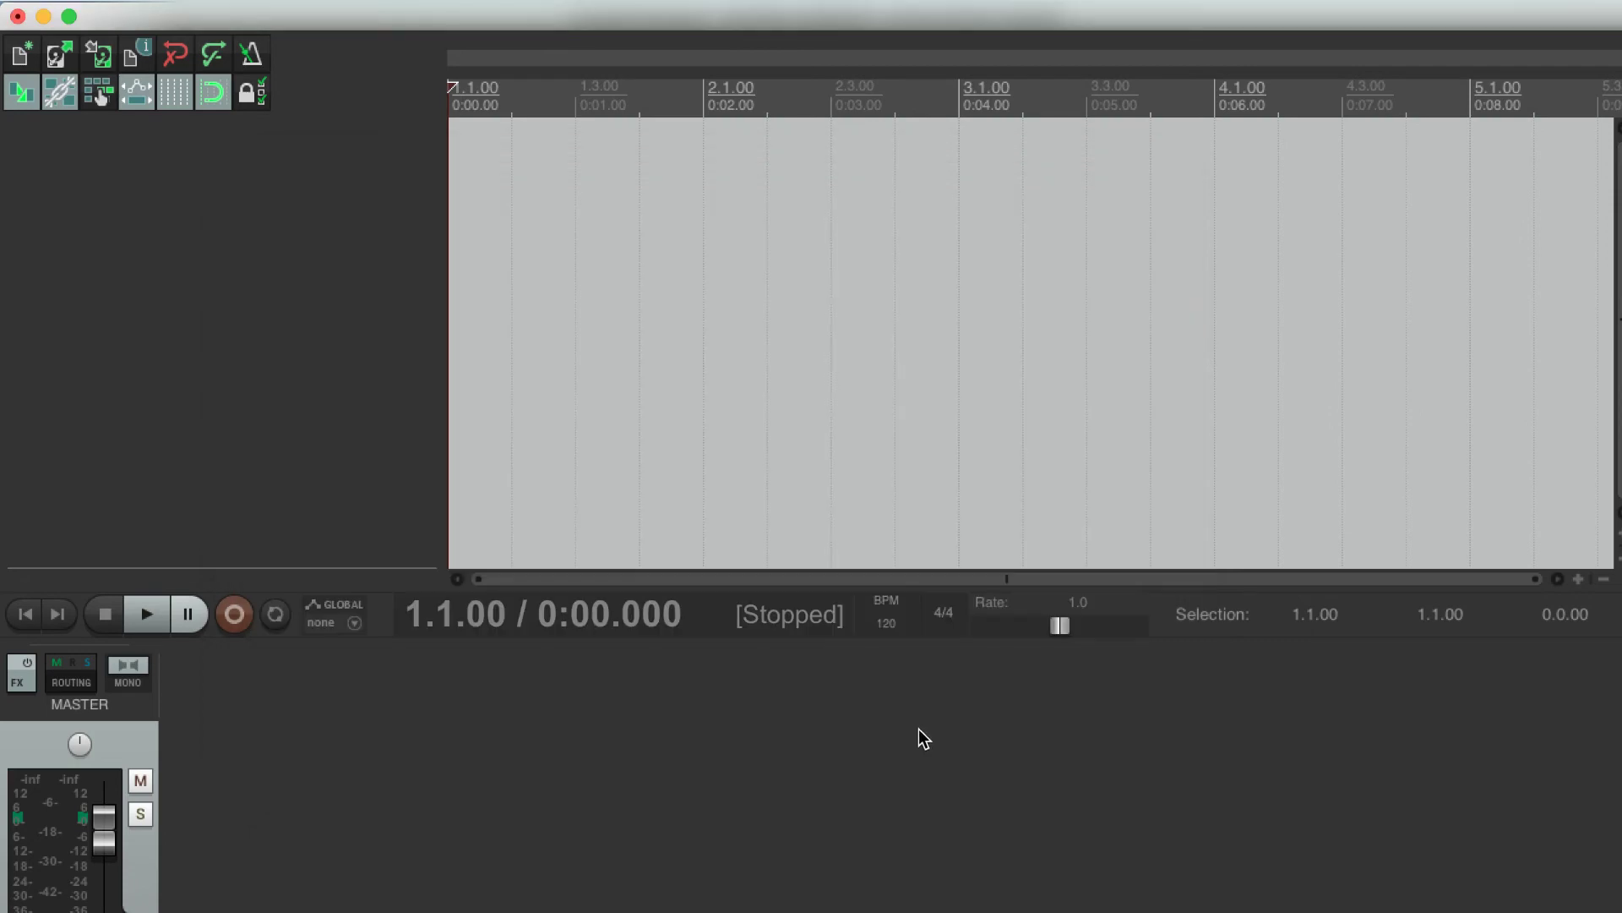
# Add a 20-channel track recording Input 1..Input 20 and arm it.
pyautogui.doubleClick(315, 199)
pyautogui.click(237, 142)
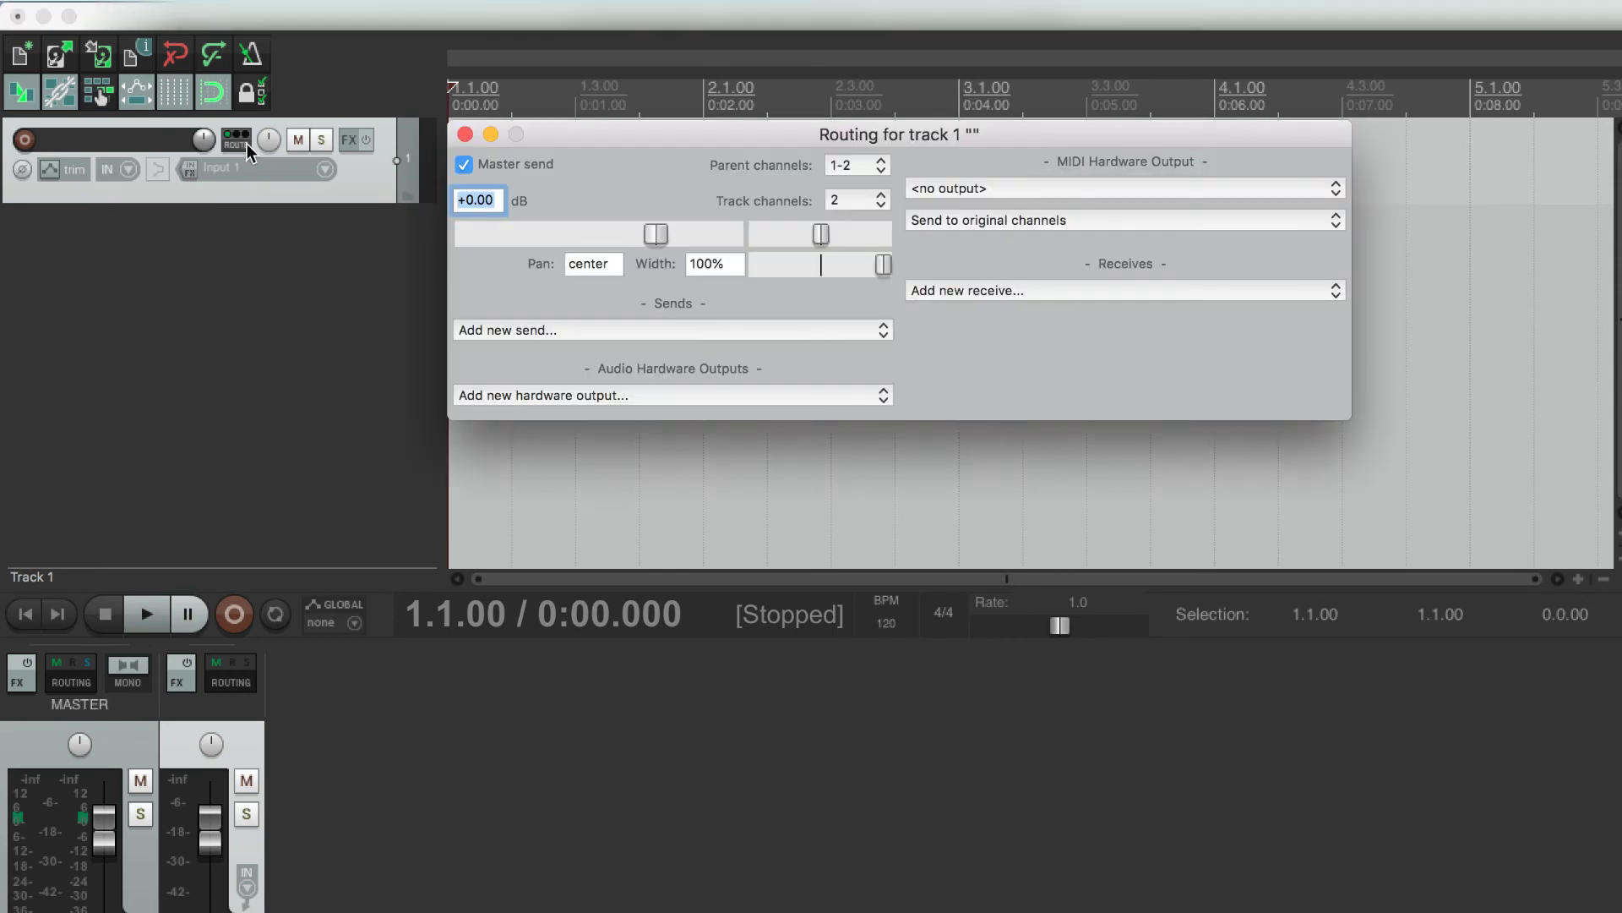
pyautogui.click(847, 200)
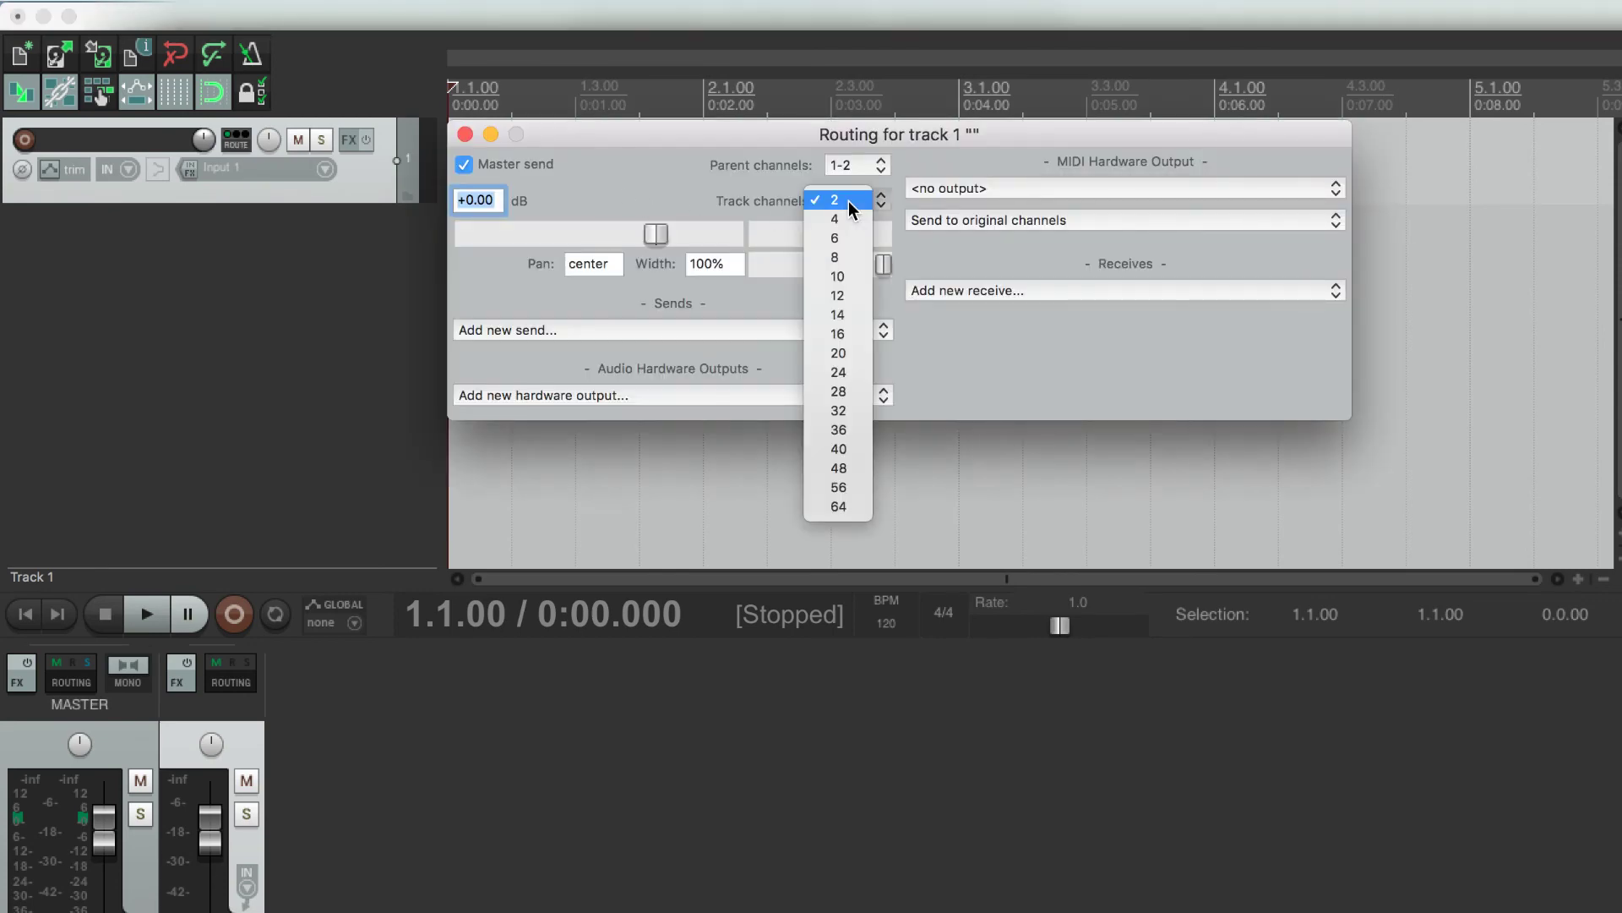
pyautogui.click(838, 353)
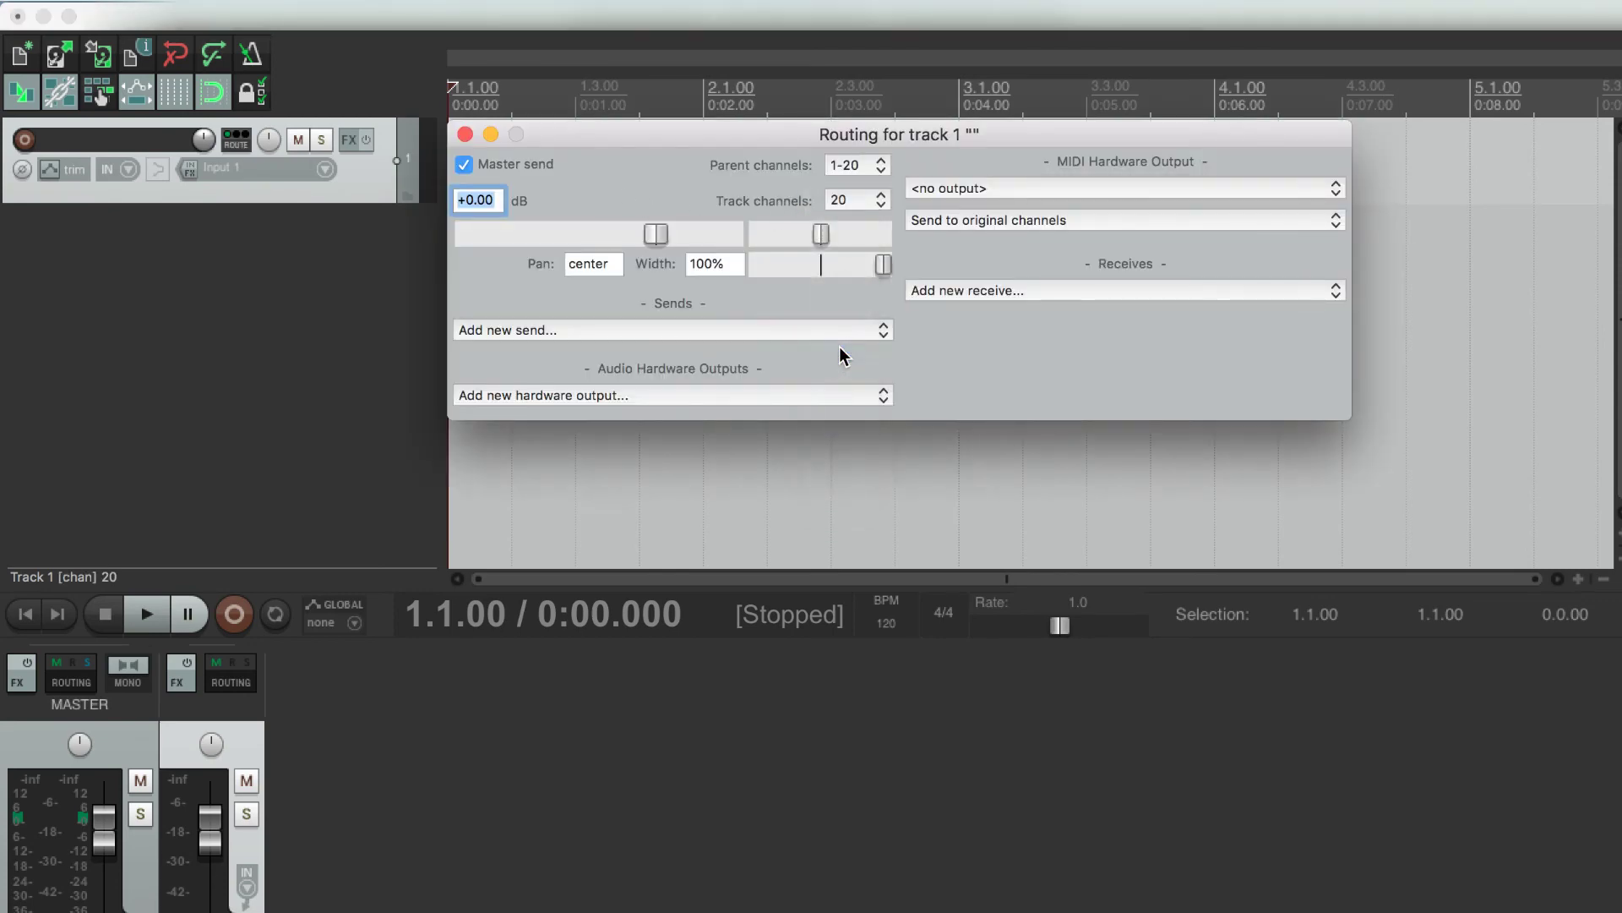
pyautogui.click(326, 169)
pyautogui.moveTo(424, 239)
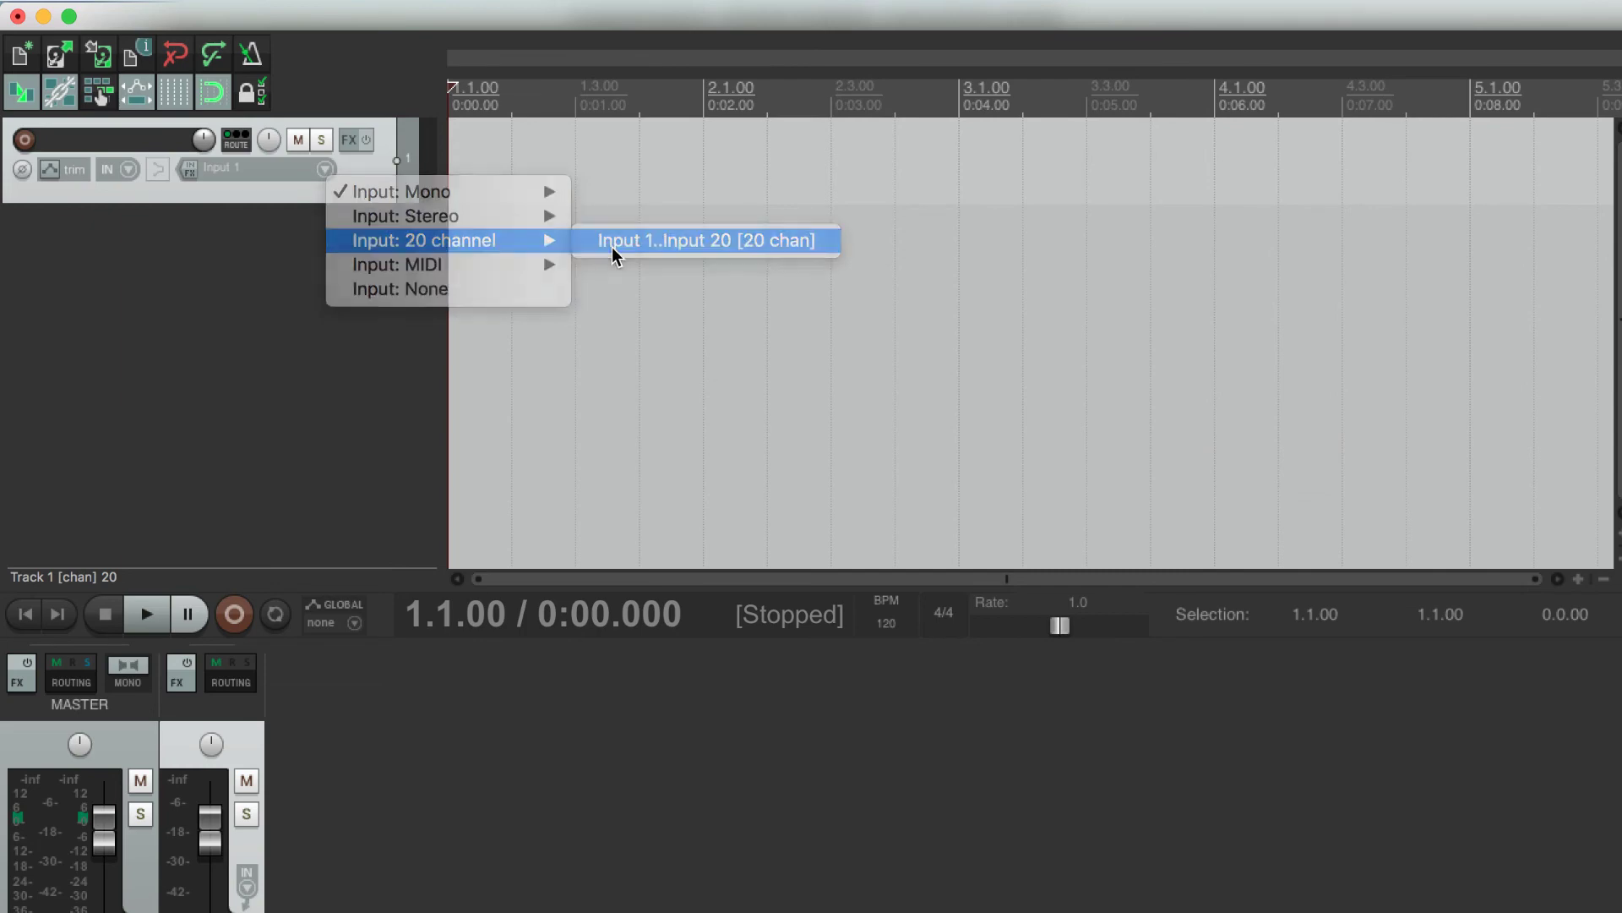
pyautogui.click(621, 241)
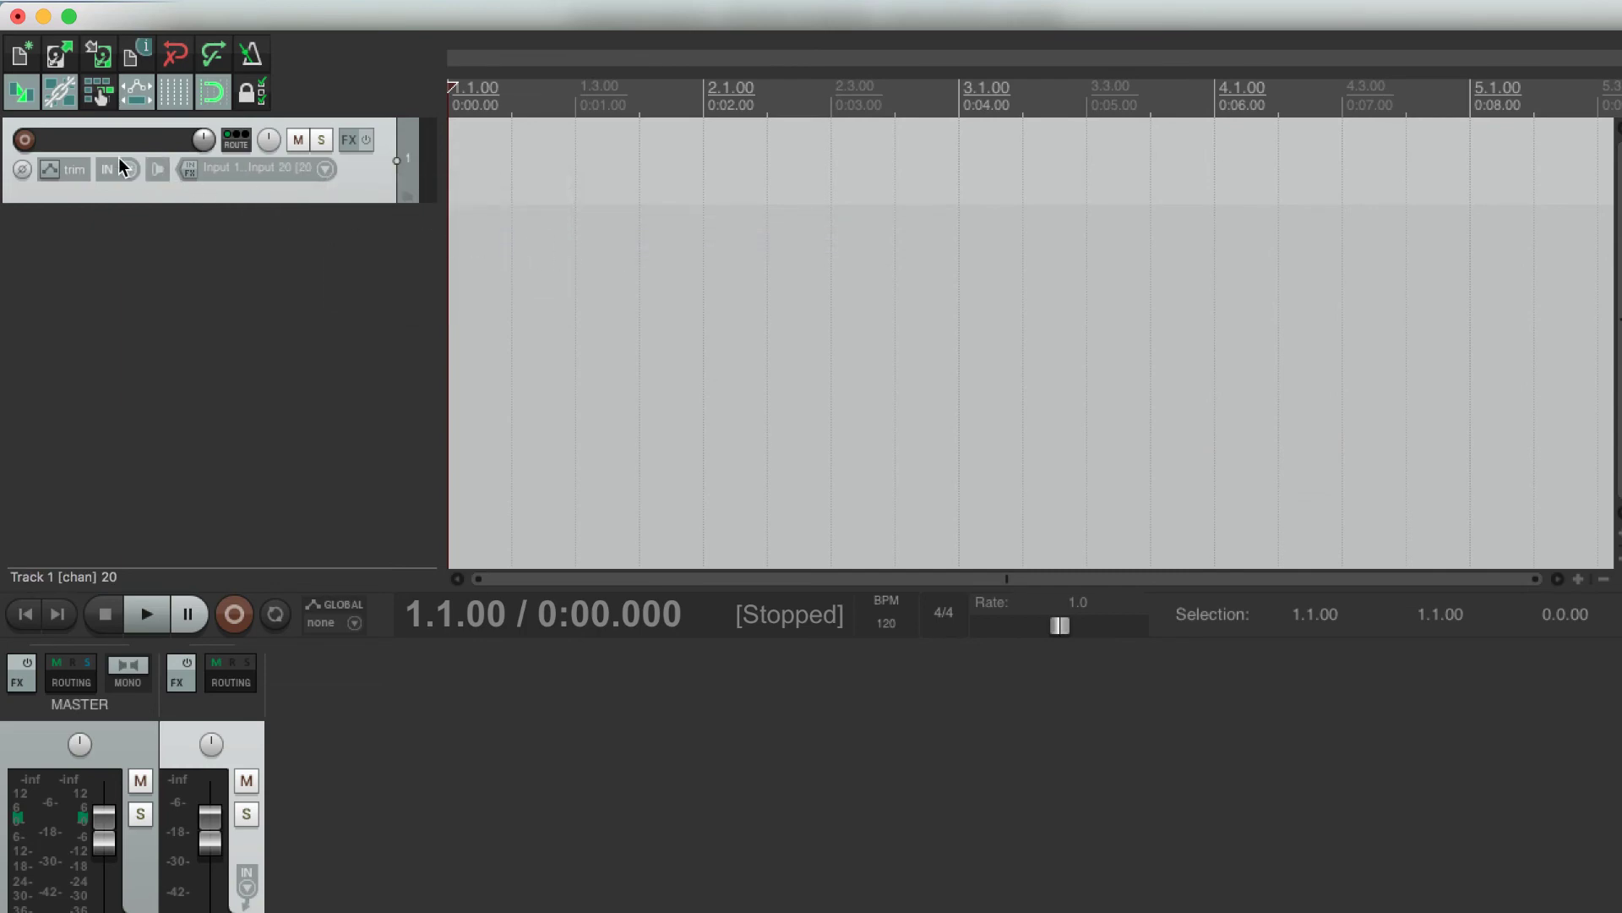
pyautogui.click(25, 139)
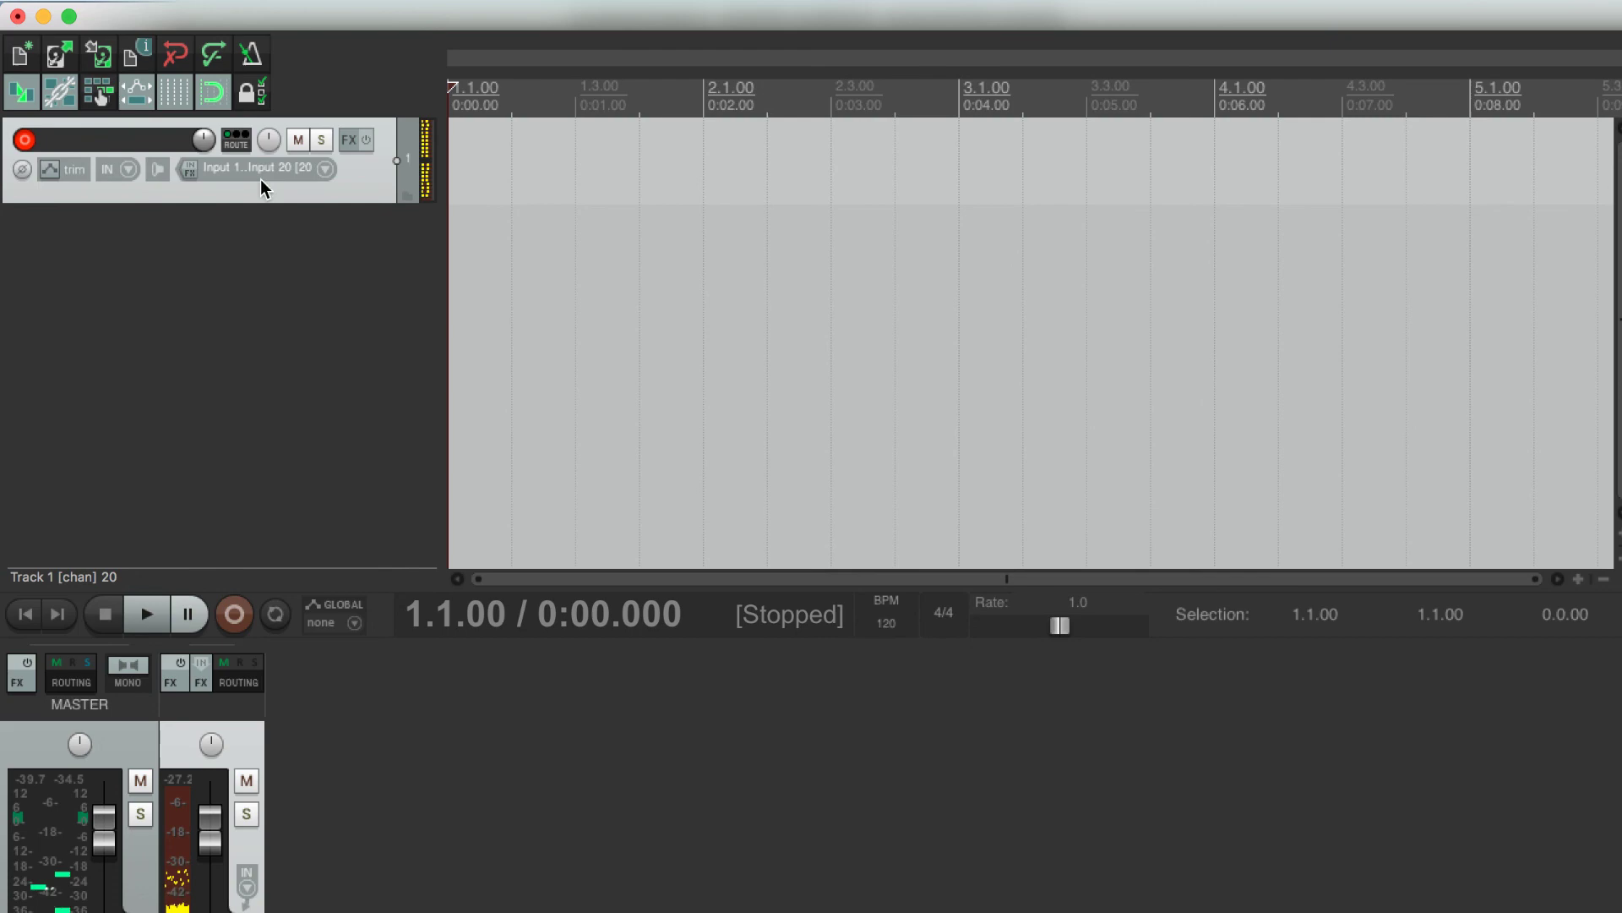
# Add the ZYLIA Ambisonics plugin and then the IEM BinauralDecoder to the track's effects.
pyautogui.click(354, 140)
pyautogui.doubleClick(721, 268)
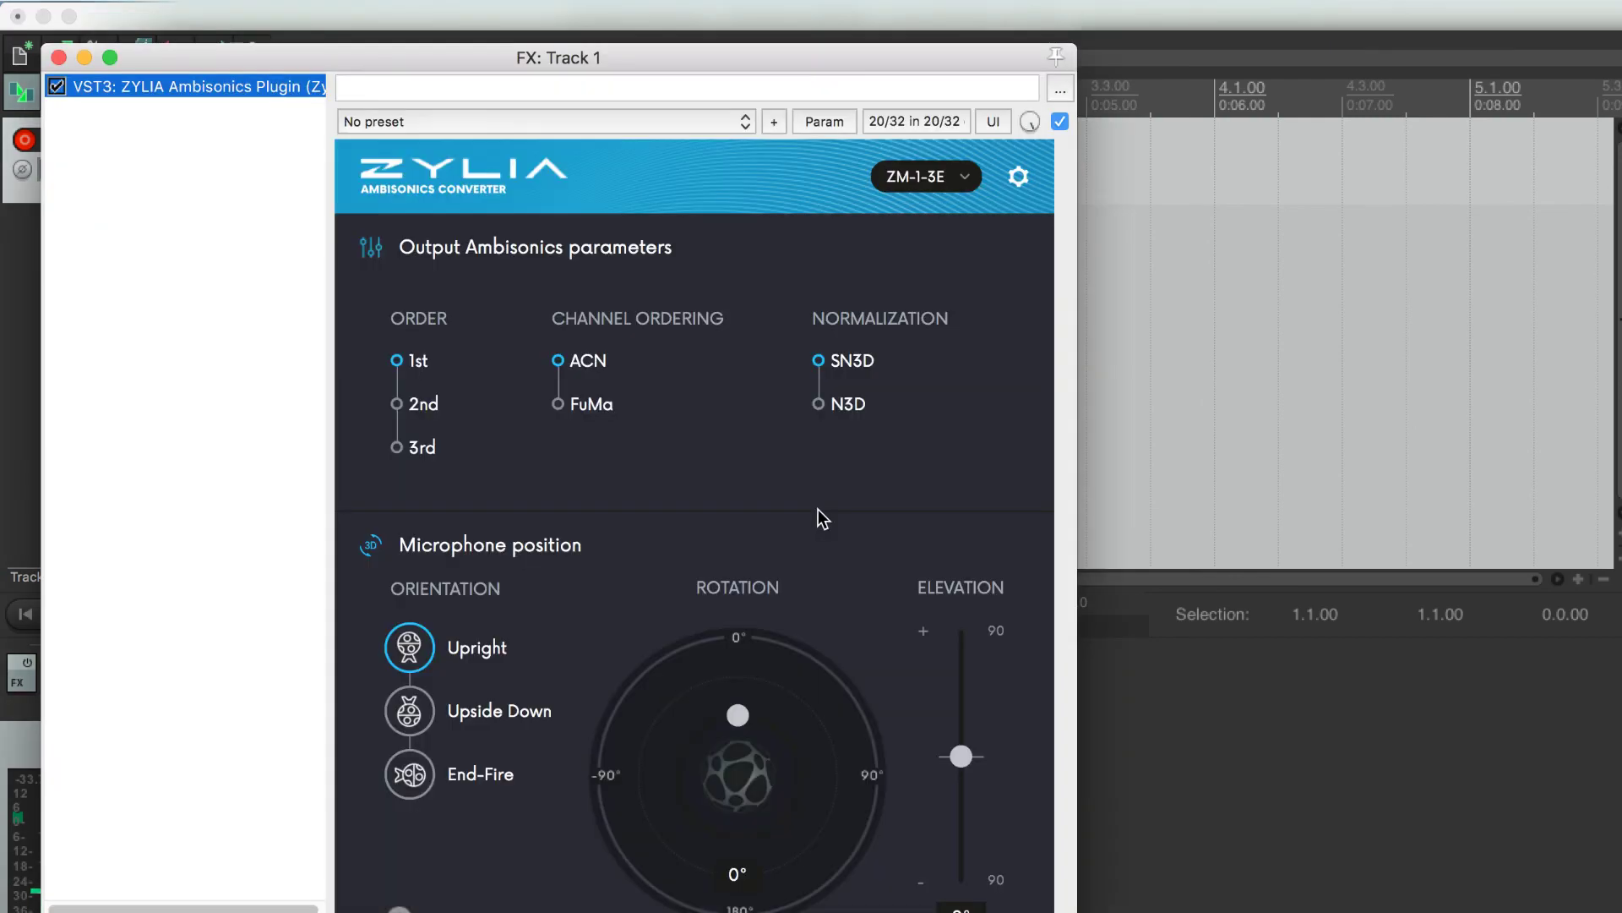
pyautogui.doubleClick(279, 317)
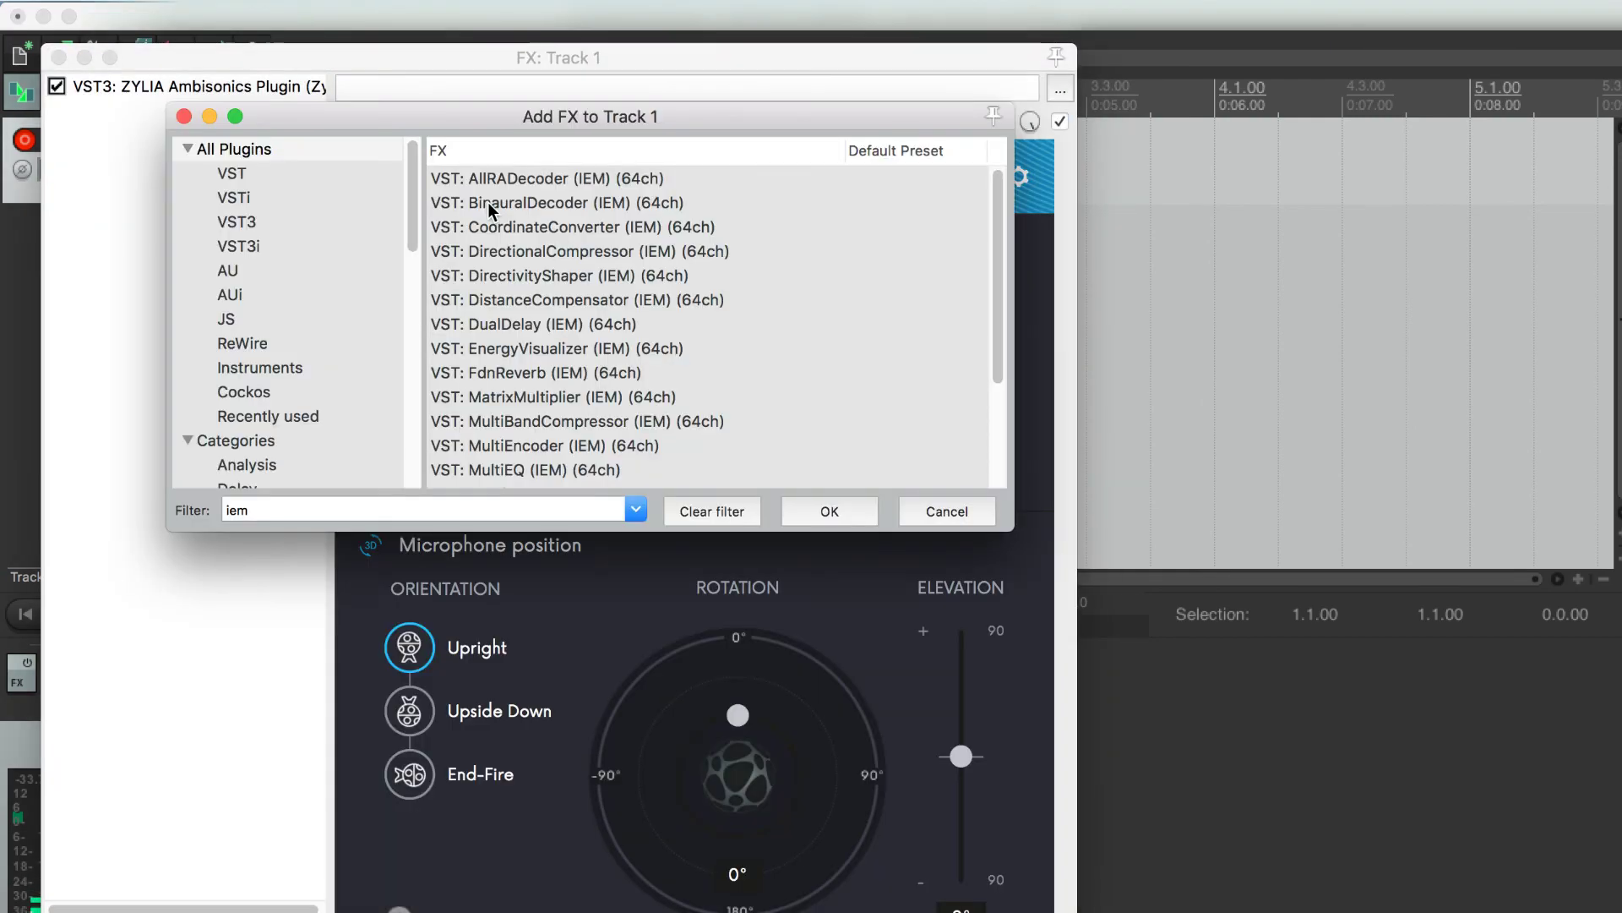
pyautogui.click(489, 202)
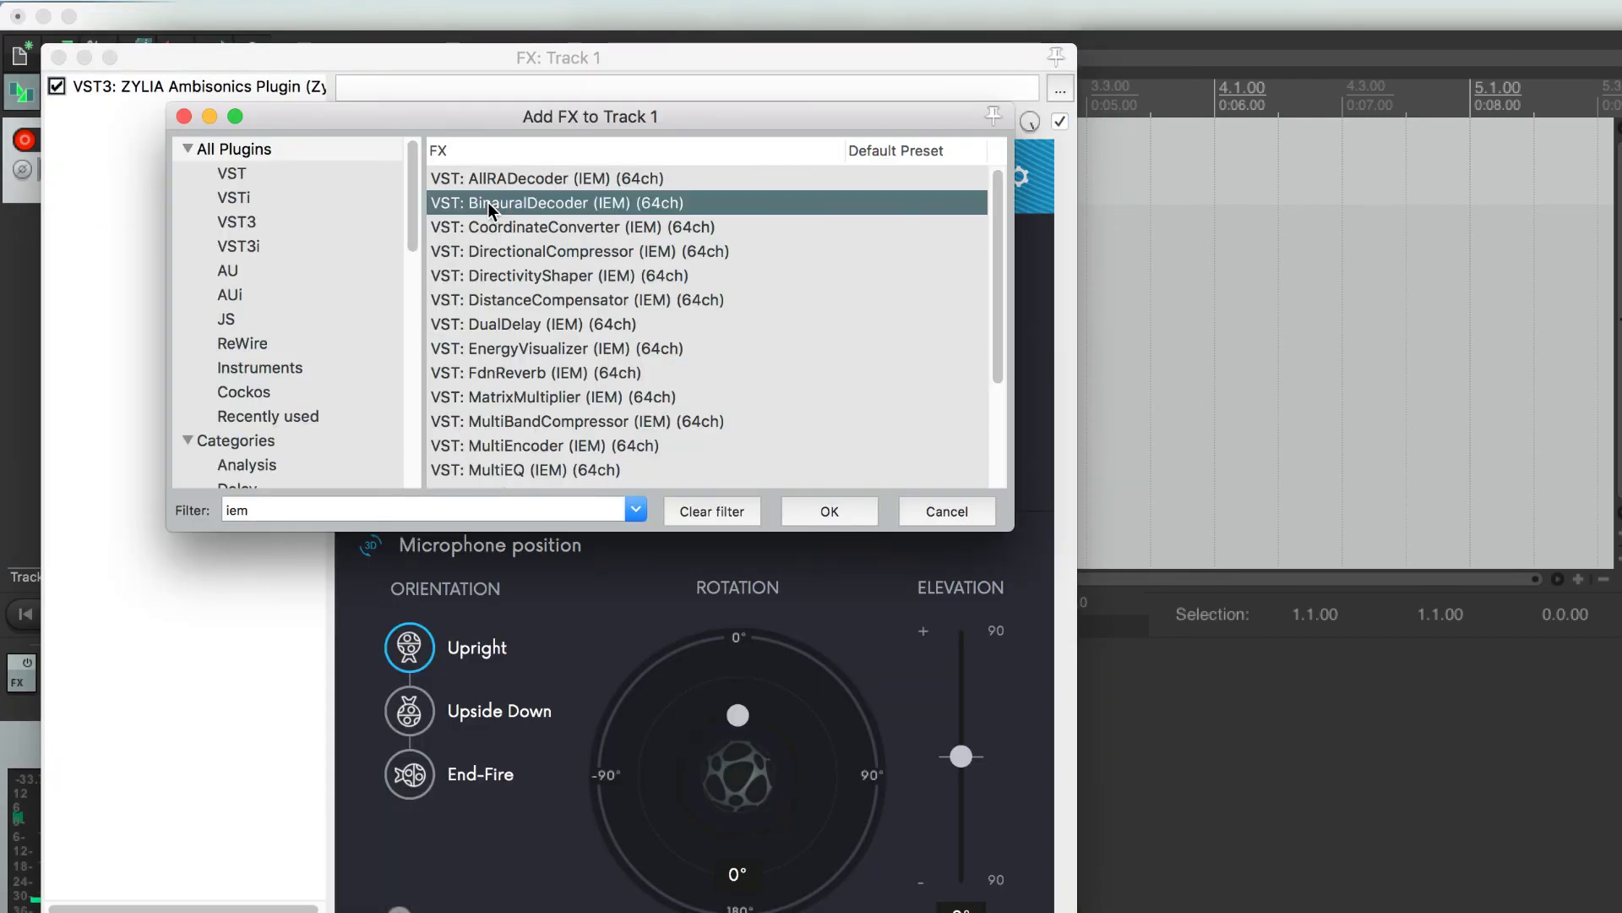
pyautogui.click(816, 513)
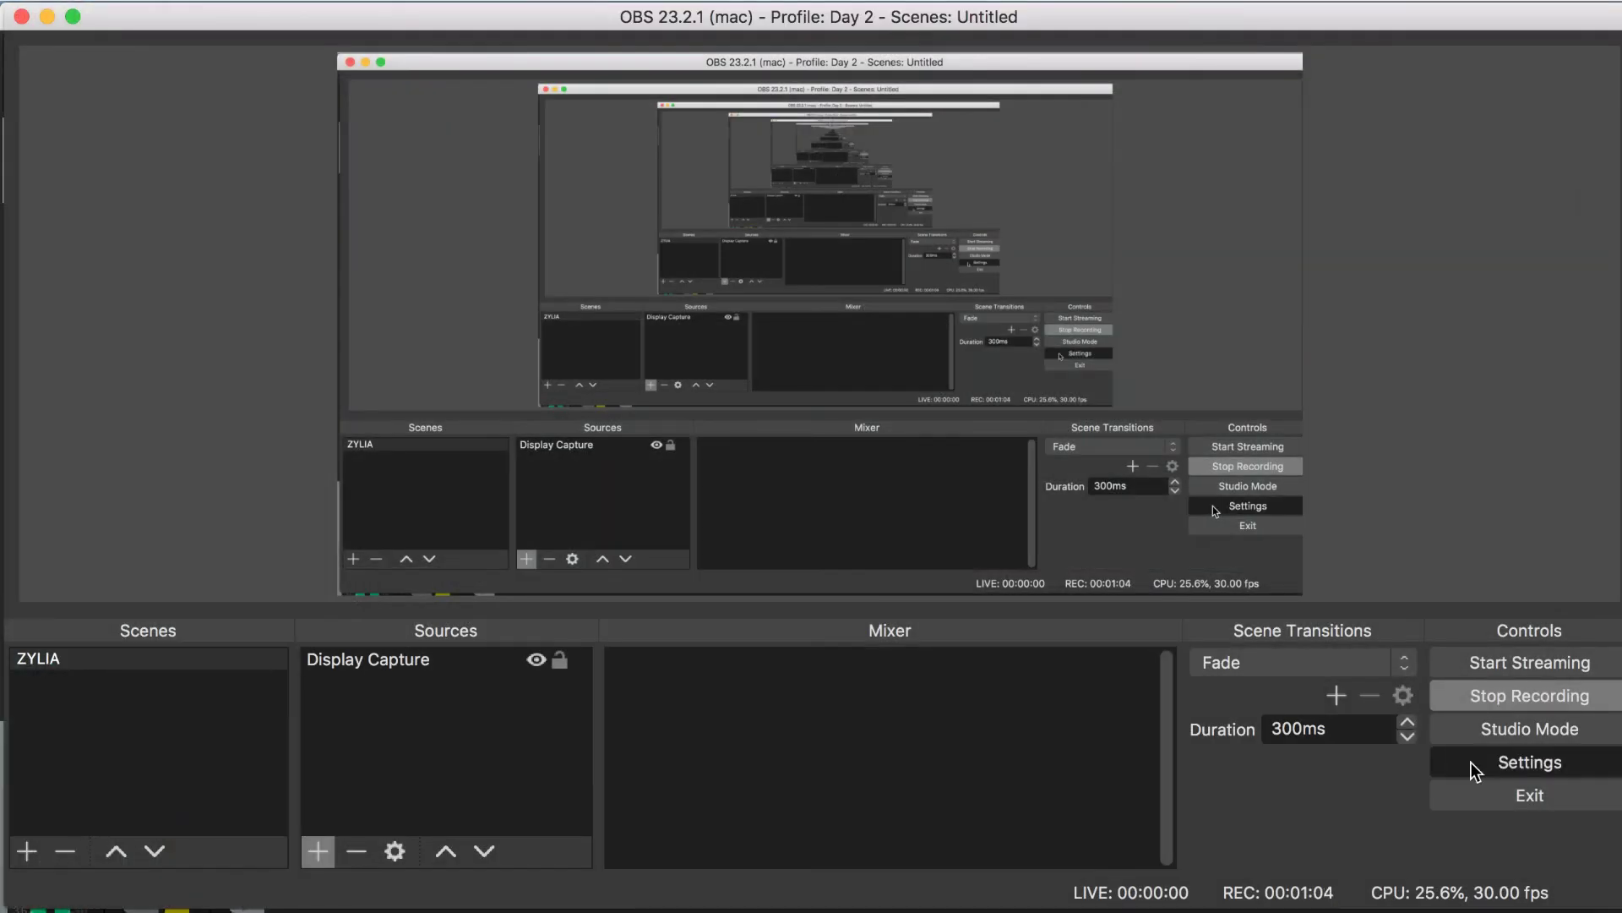
# In OBS audio settings, set Mic/Auxiliary Audio to Soundflower (2ch) and close settings.
pyautogui.click(1471, 762)
pyautogui.click(306, 203)
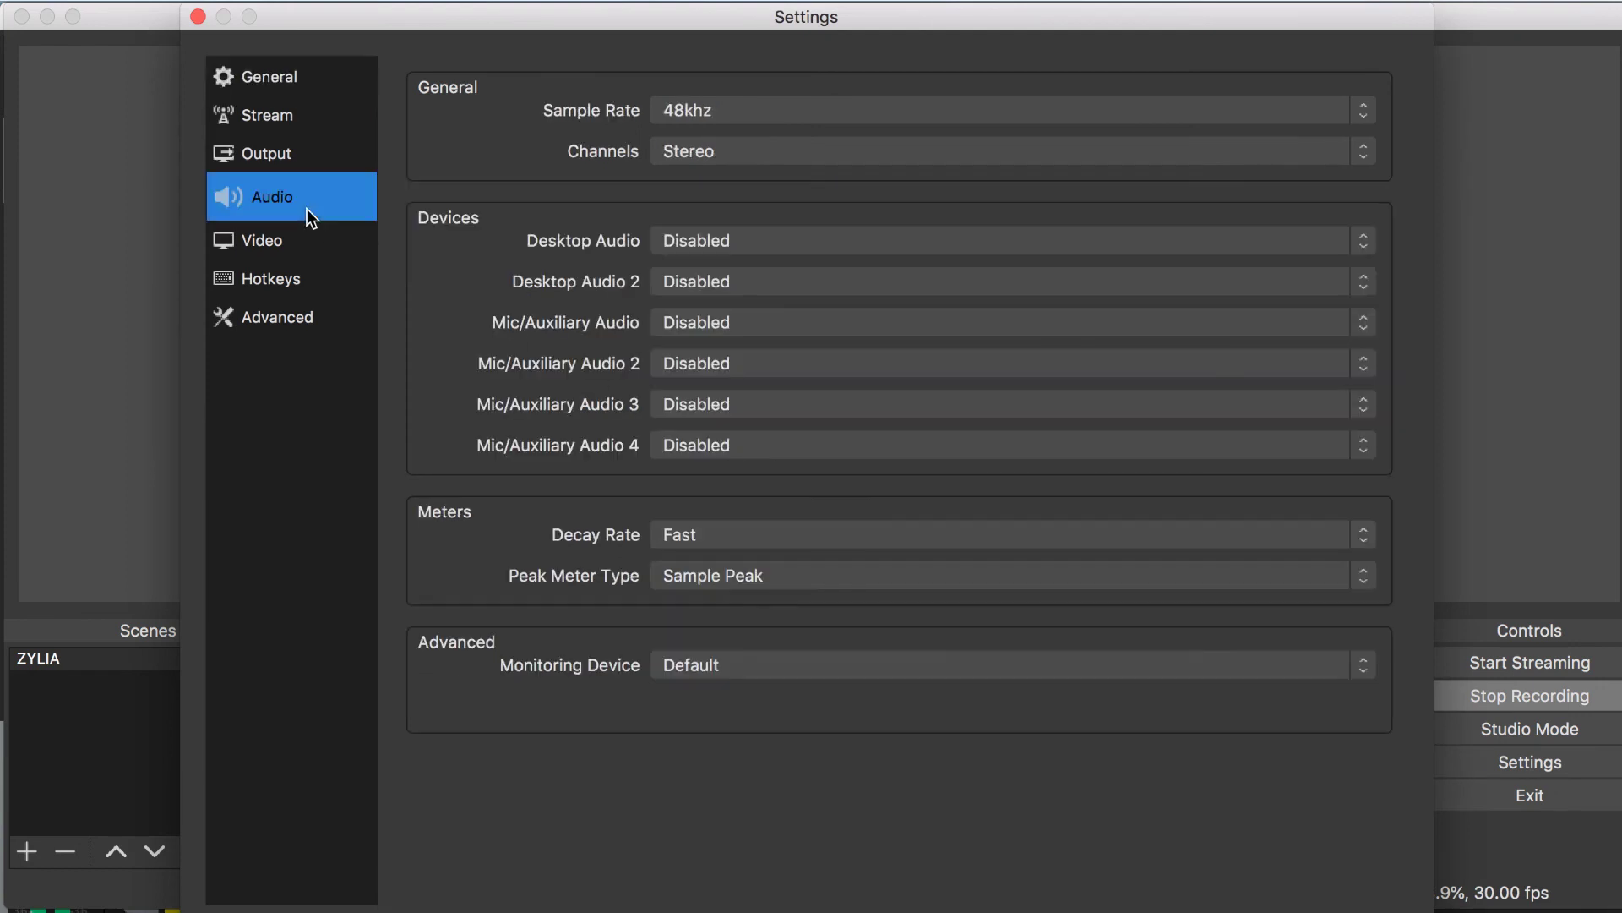
pyautogui.click(674, 322)
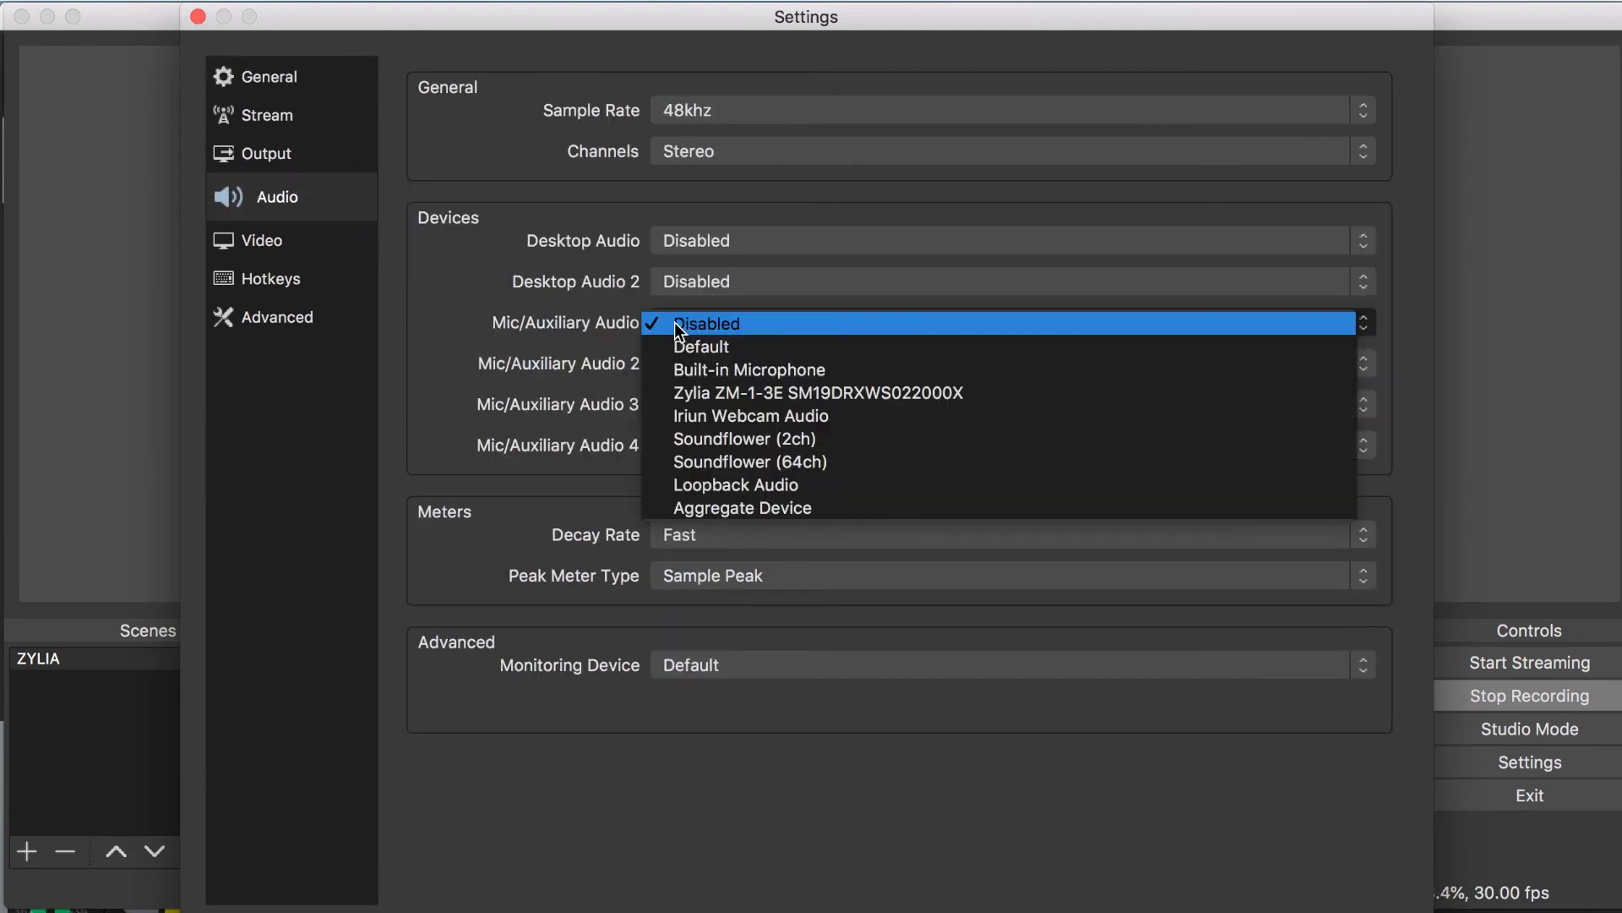
pyautogui.click(696, 438)
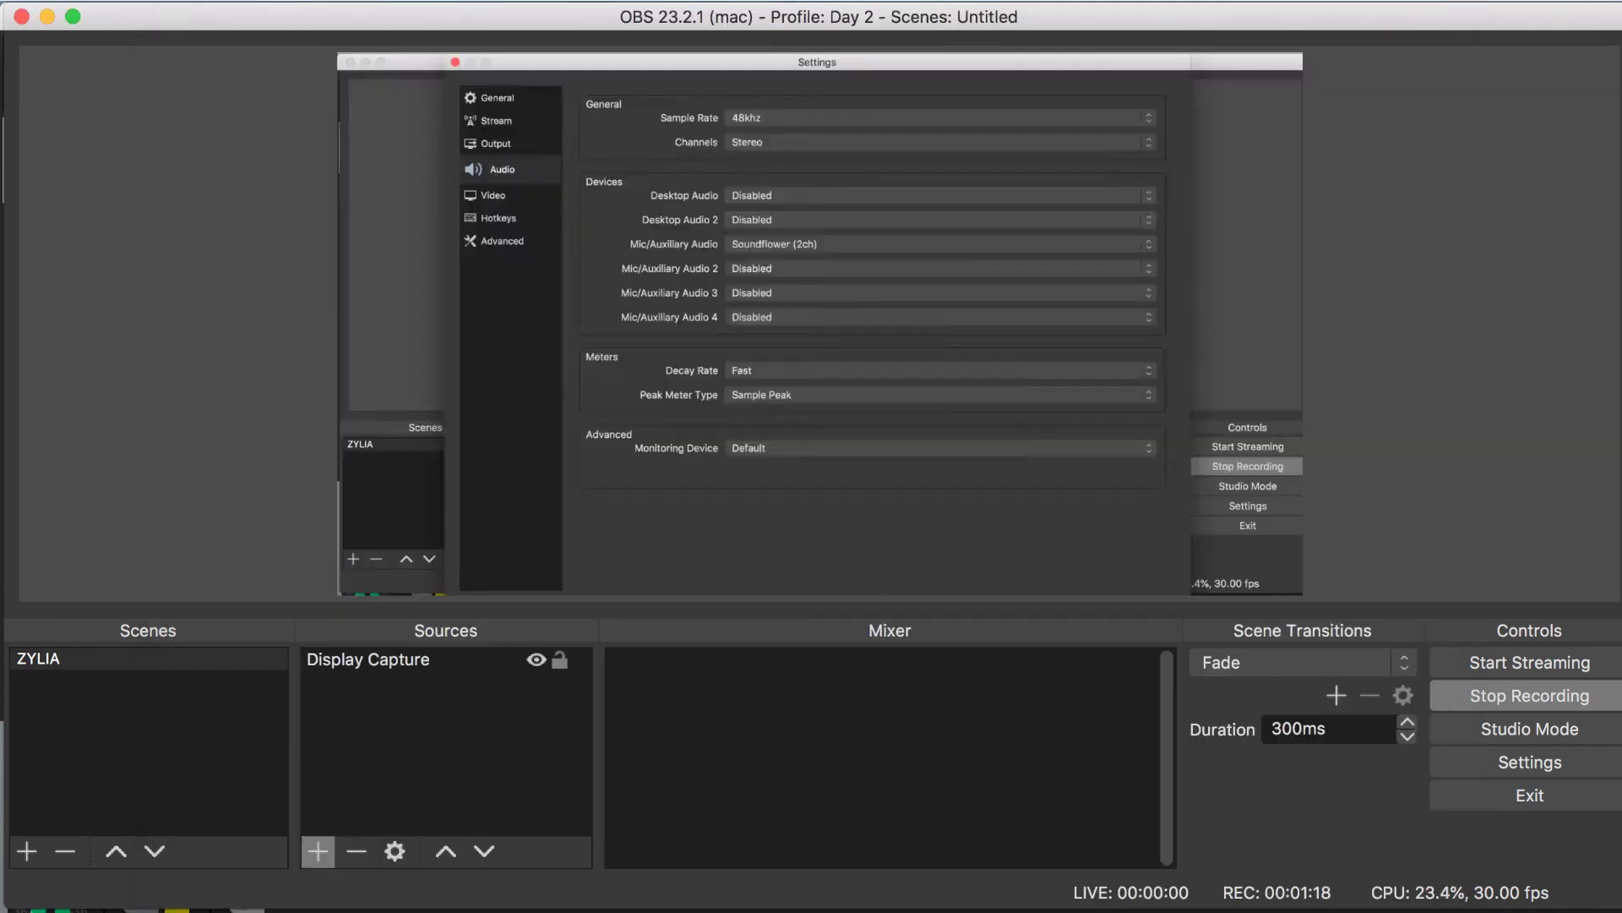
pyautogui.press('Return')
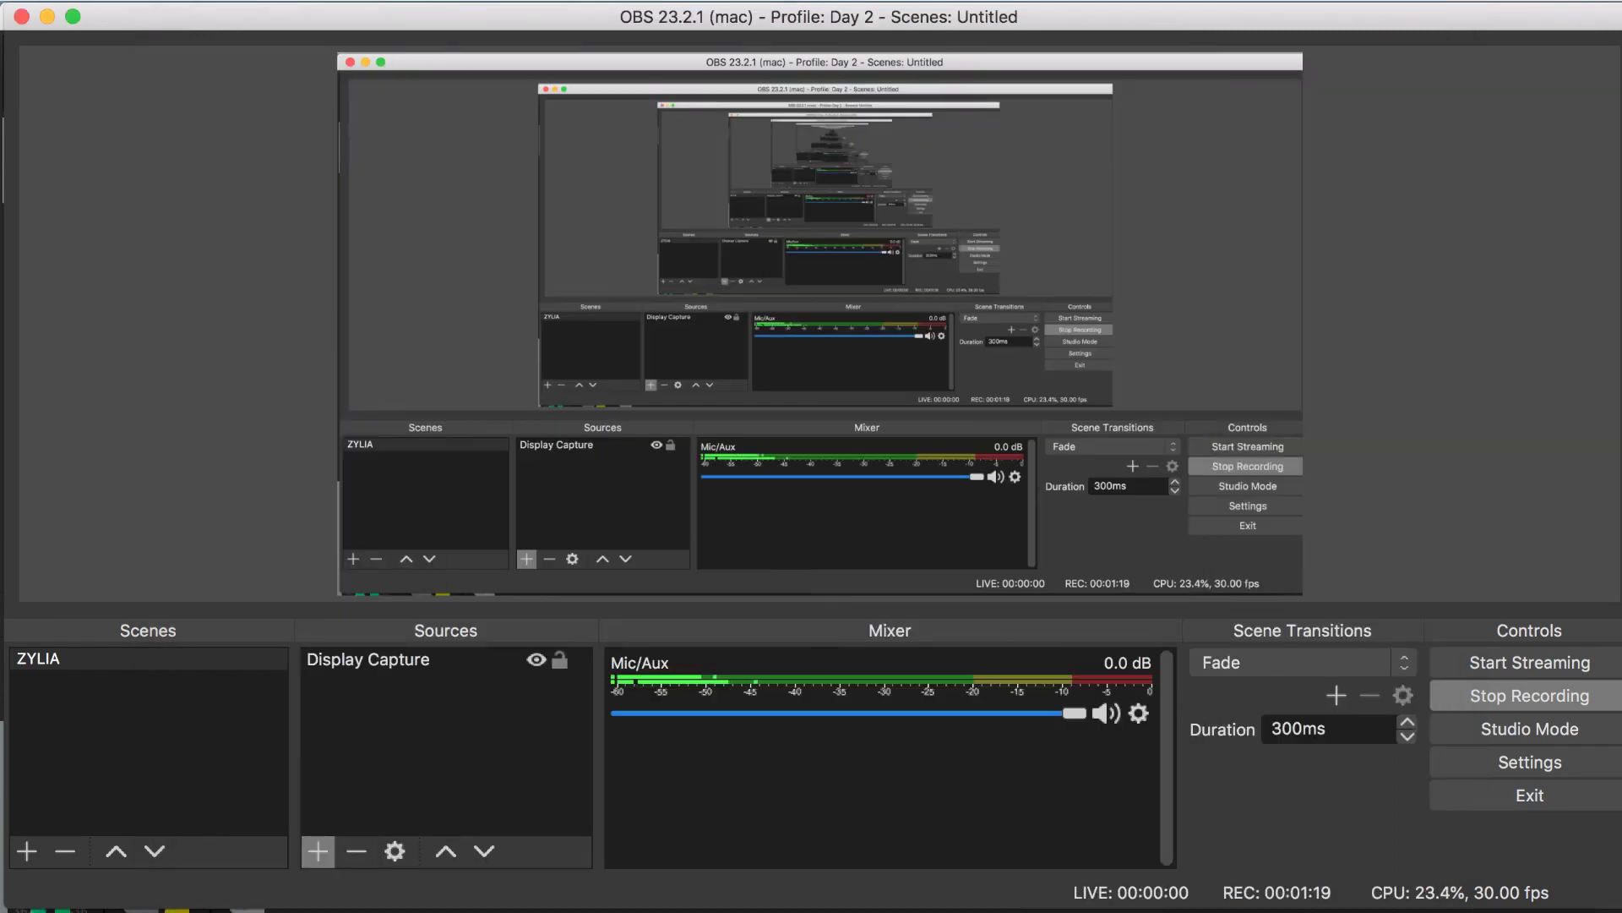